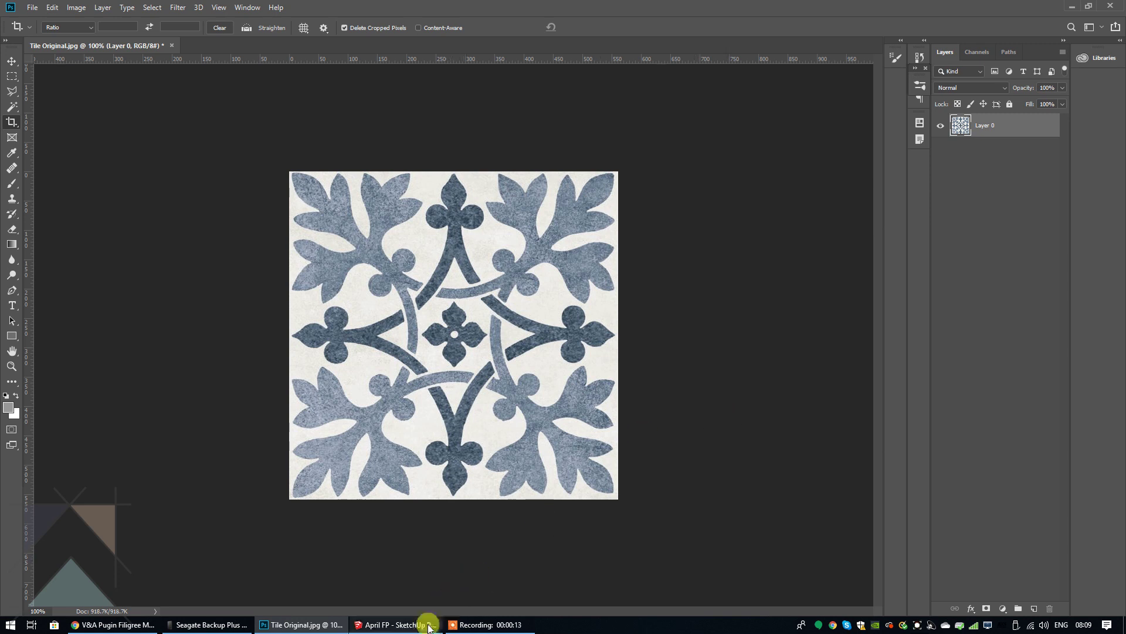
- Switch from the open tile image to the SketchUp floor plan model
click(399, 624)
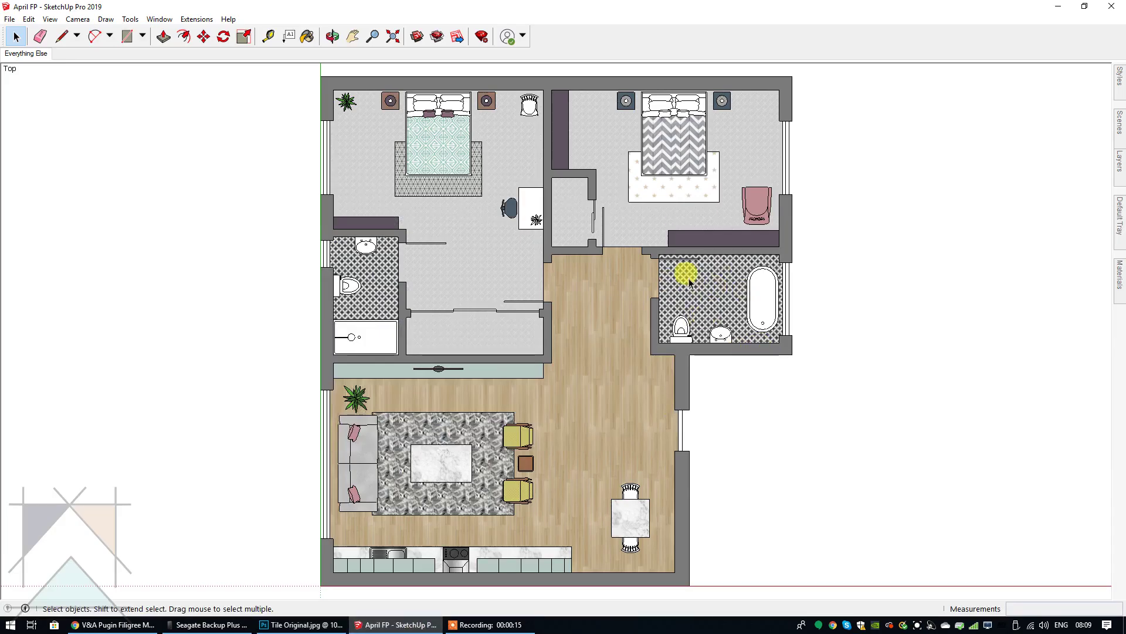
- Replace the floor material's texture image with Tile Original.jpg
click(1119, 275)
click(1096, 68)
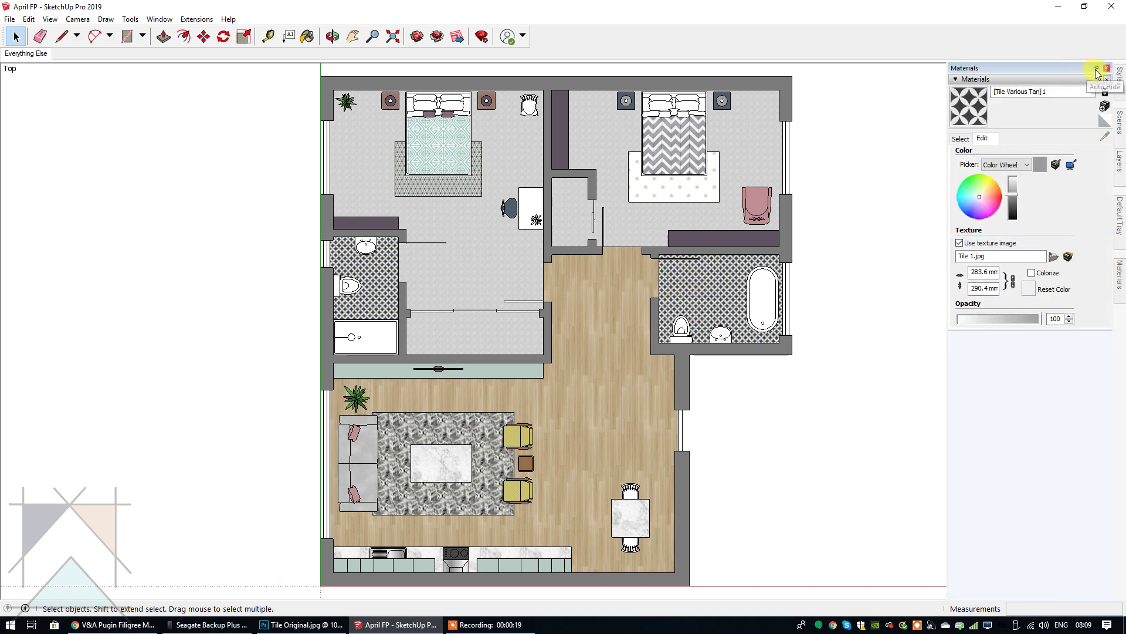
click(960, 242)
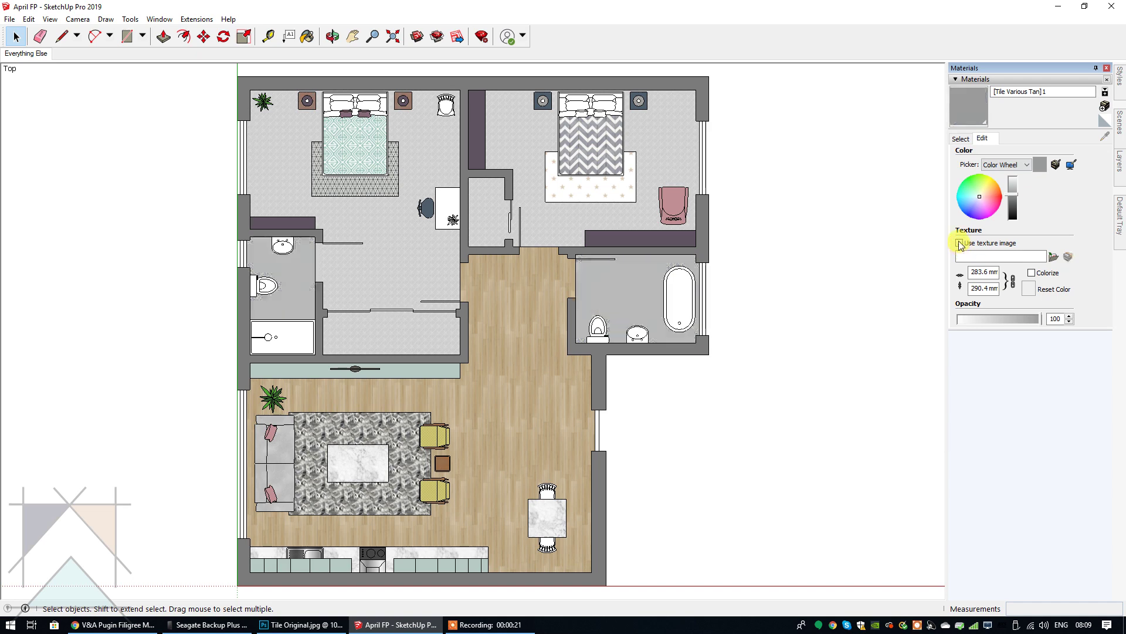
click(960, 242)
click(447, 320)
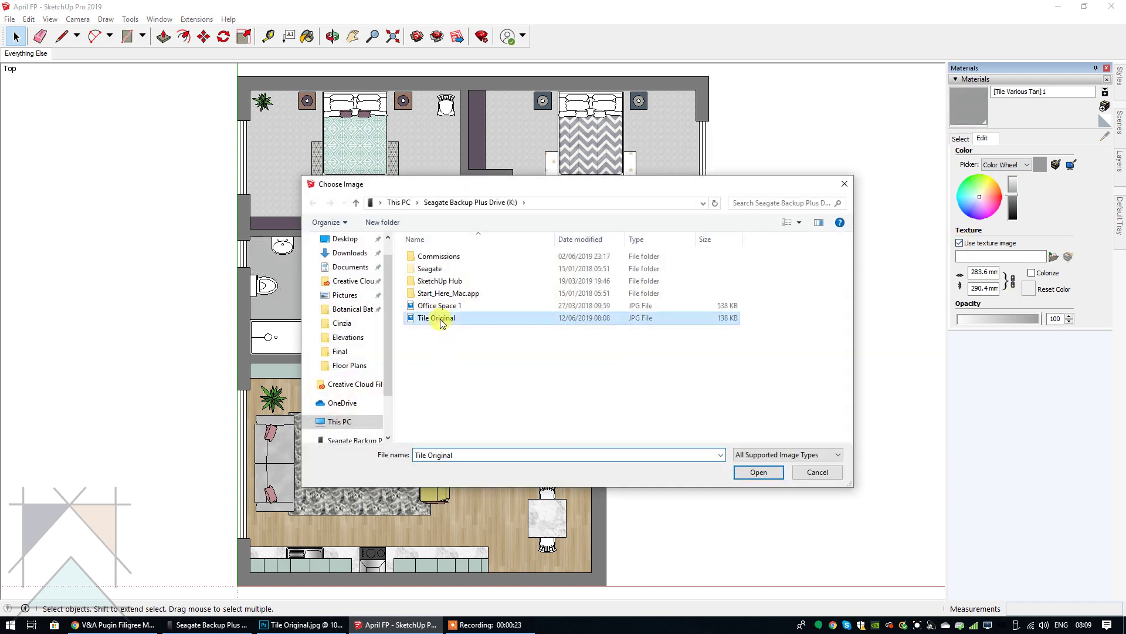
click(753, 474)
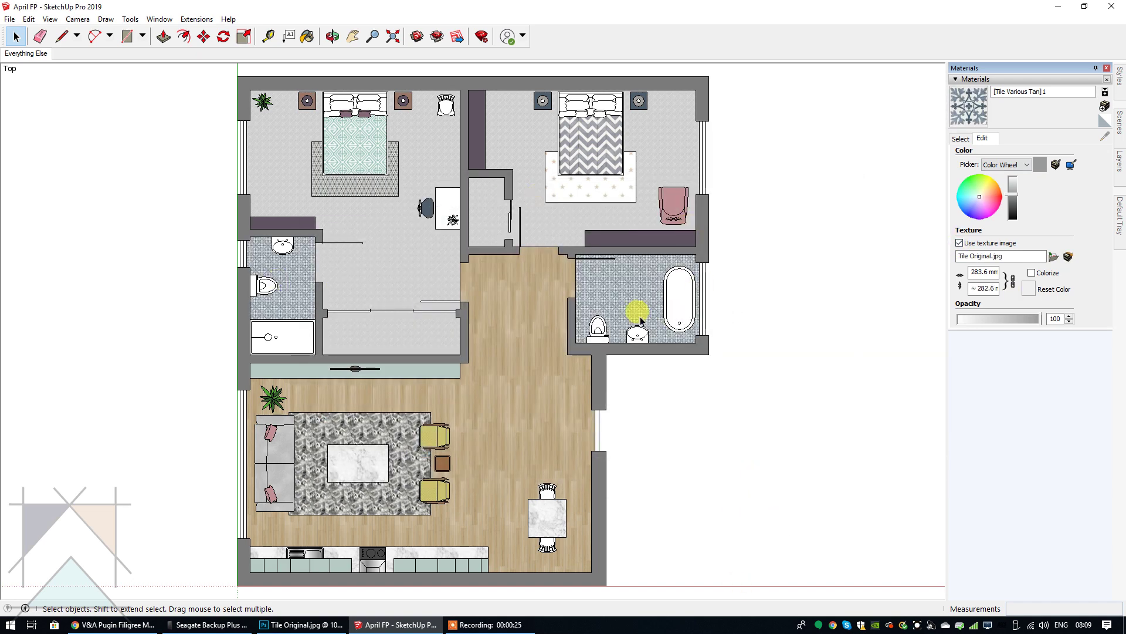
- Zoom and pan to inspect the tiled bathrooms, then restore the Everything Else scene
scroll(637, 302, up, 3)
scroll(640, 313, up, 3)
scroll(640, 314, up, 1)
scroll(638, 312, up, 1)
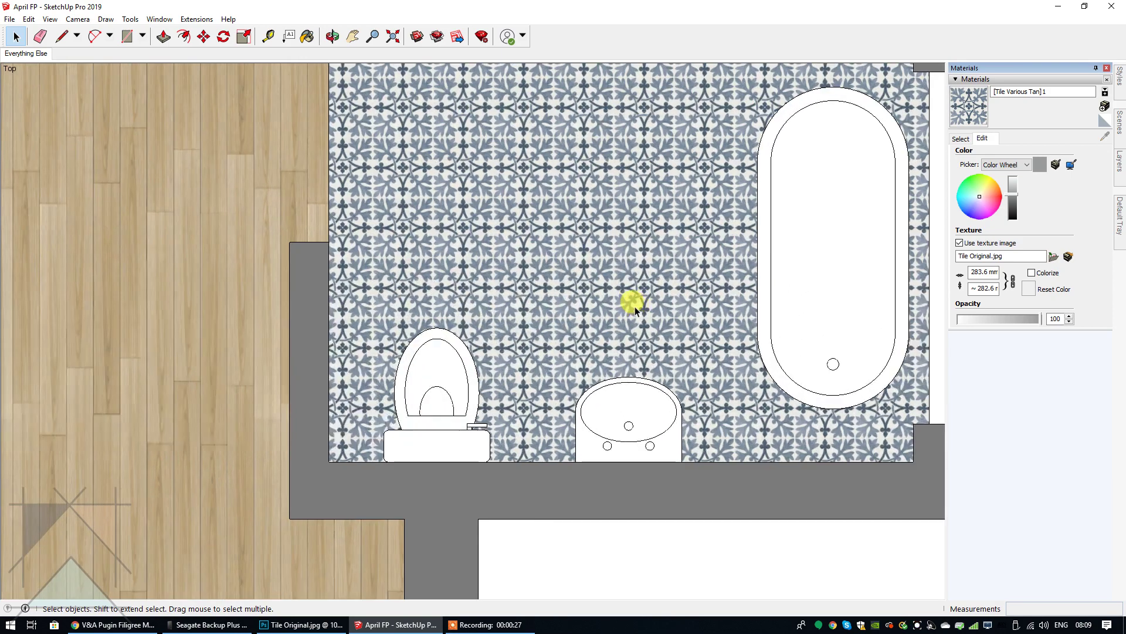
scroll(637, 312, up, 1)
scroll(634, 310, up, 1)
click(353, 36)
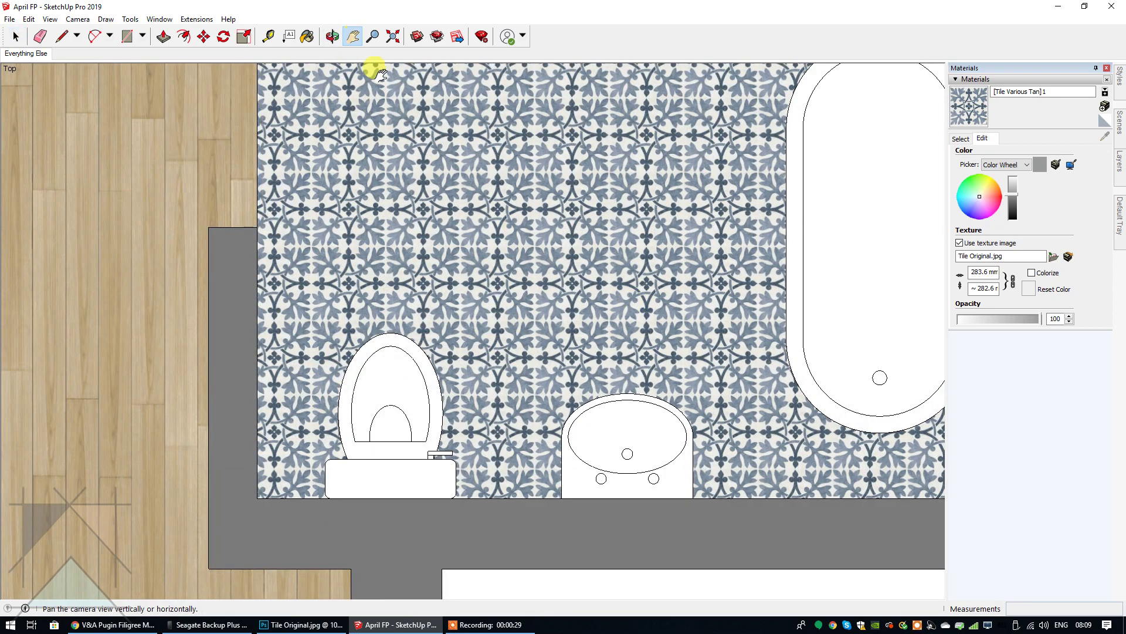
mouse_move(471, 155)
mouse_down()
mouse_move(399, 197)
mouse_move(356, 249)
mouse_up()
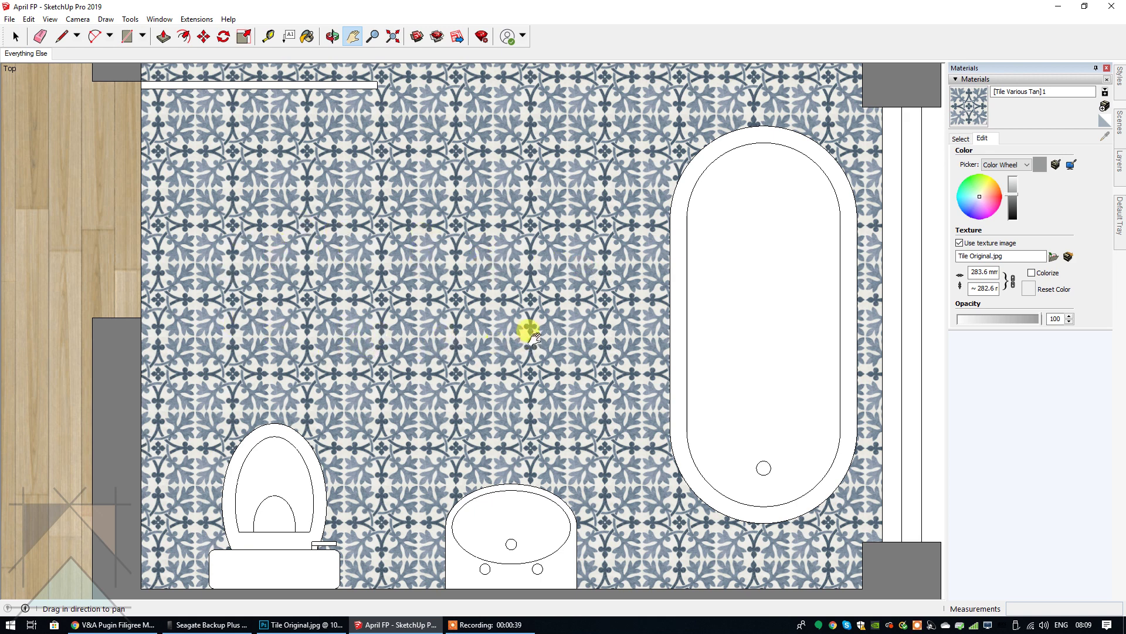
scroll(577, 350, down, 2)
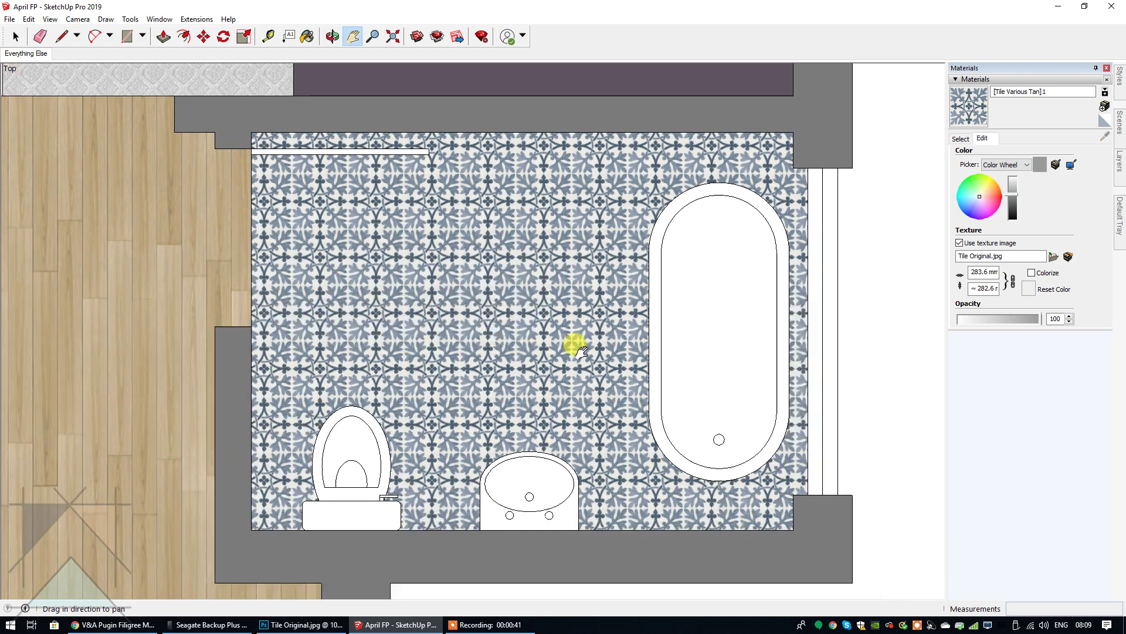
scroll(578, 350, down, 1)
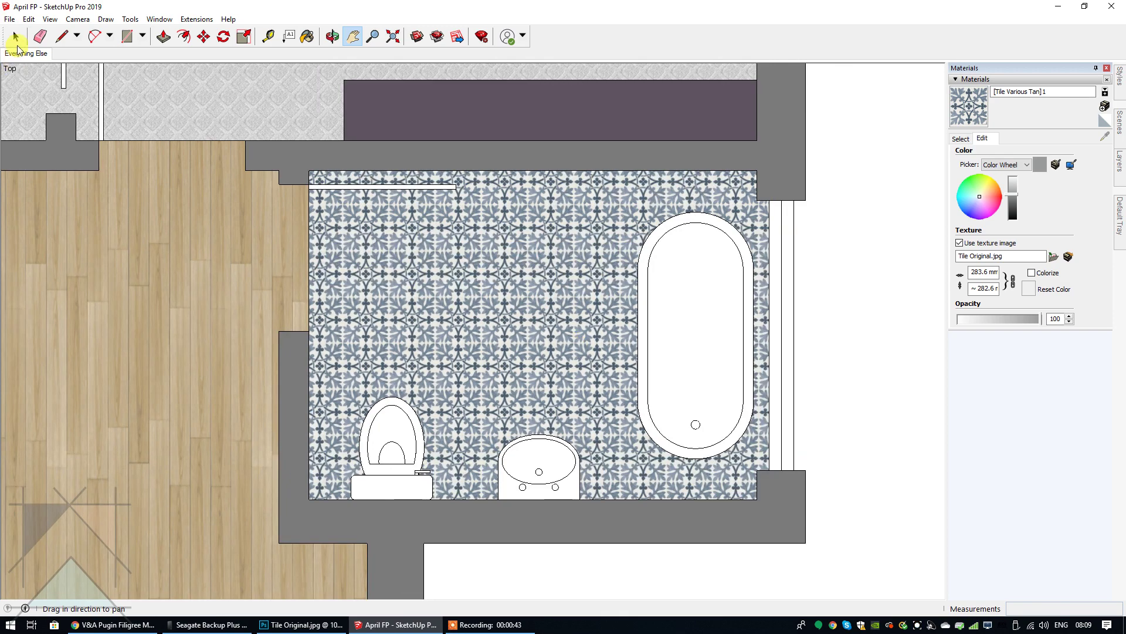
click(16, 36)
click(27, 55)
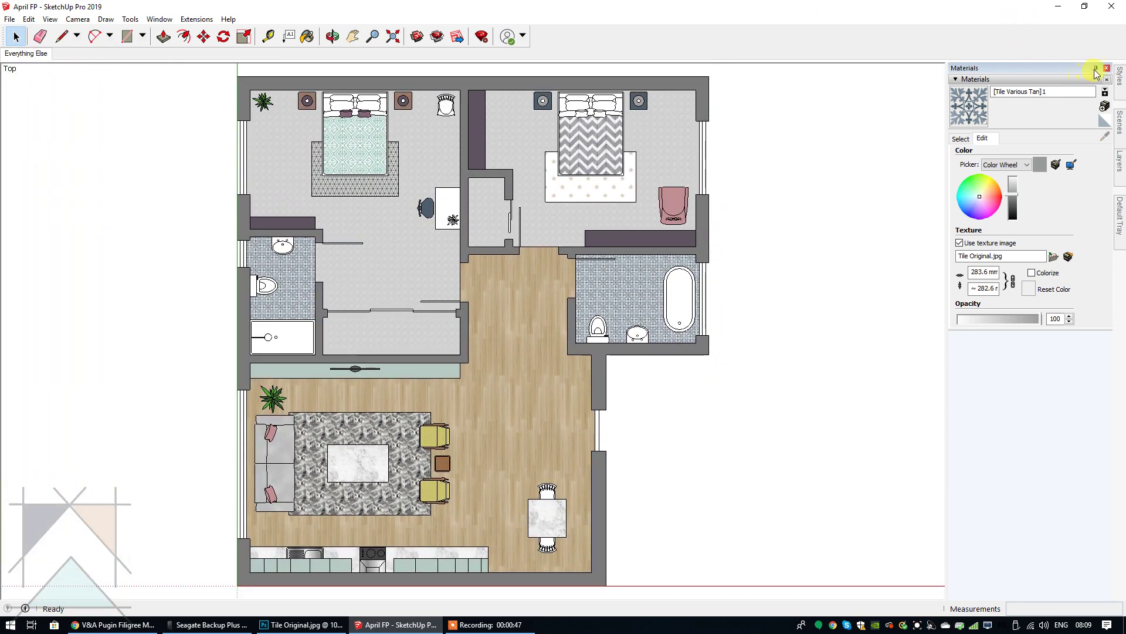
click(1095, 68)
- Back in Photoshop, add a new empty layer named Layer 1 above the tile
click(308, 628)
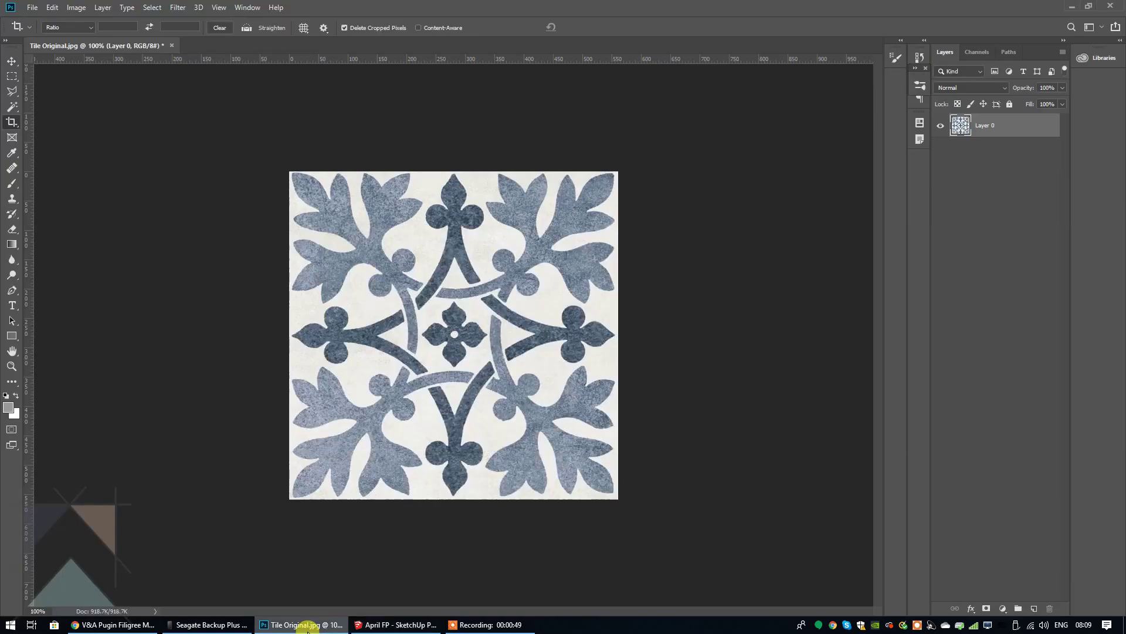
click(7, 61)
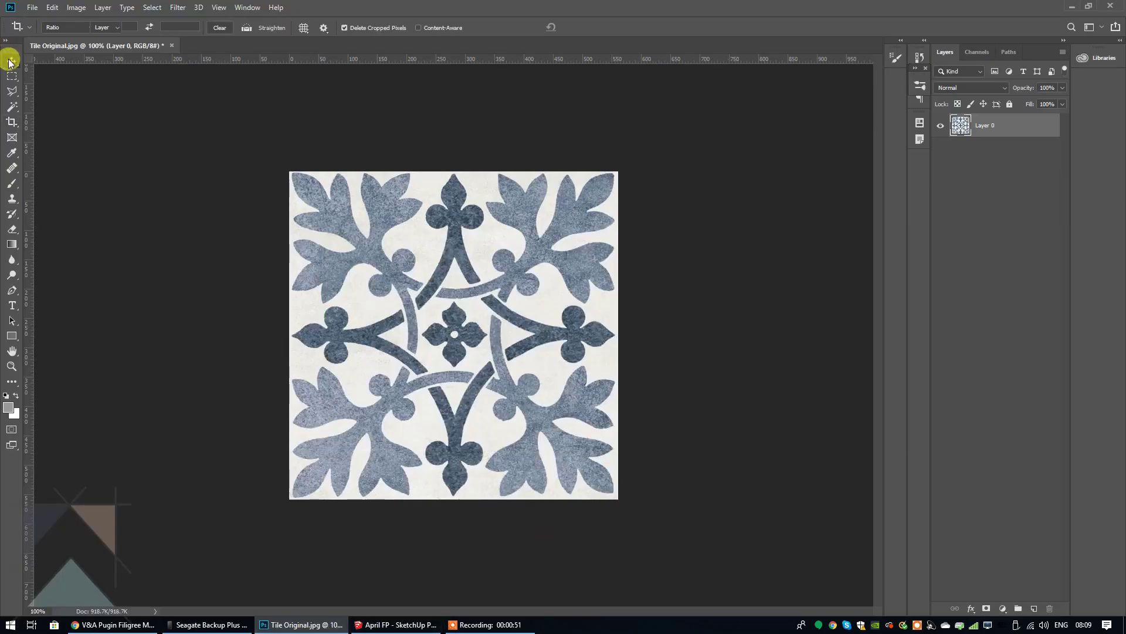
click(371, 130)
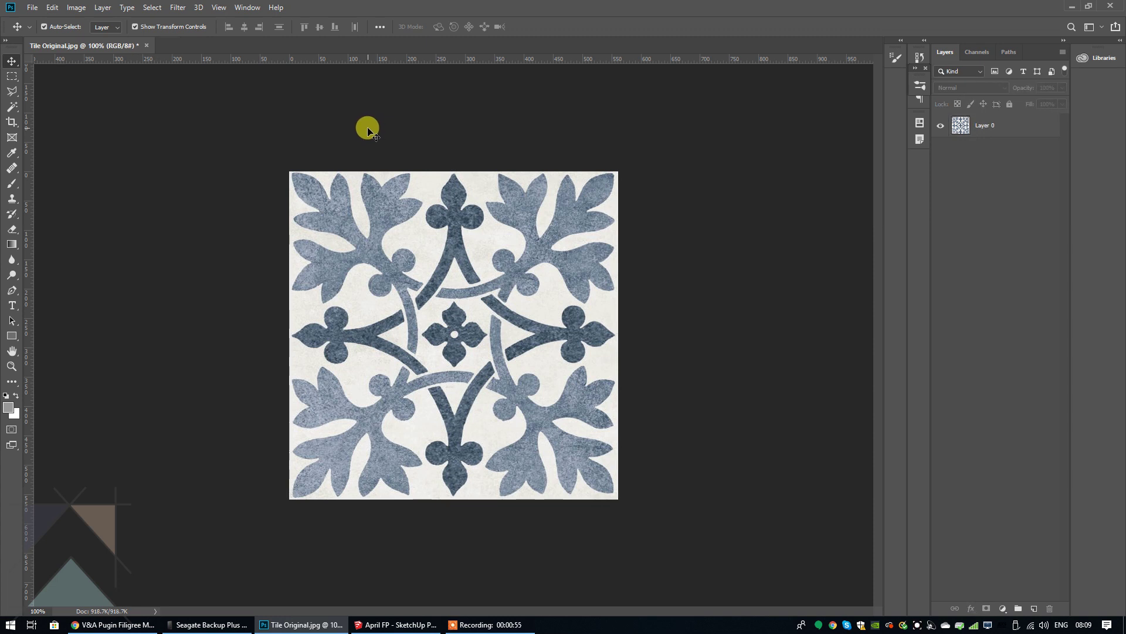
click(979, 127)
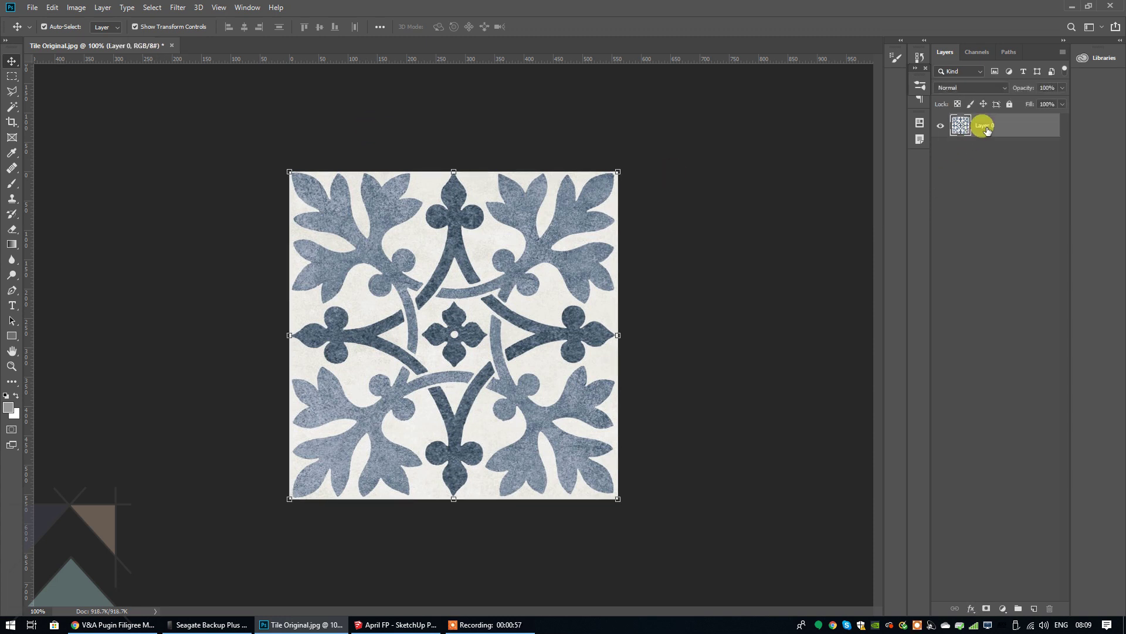
click(103, 8)
mouse_move(123, 20)
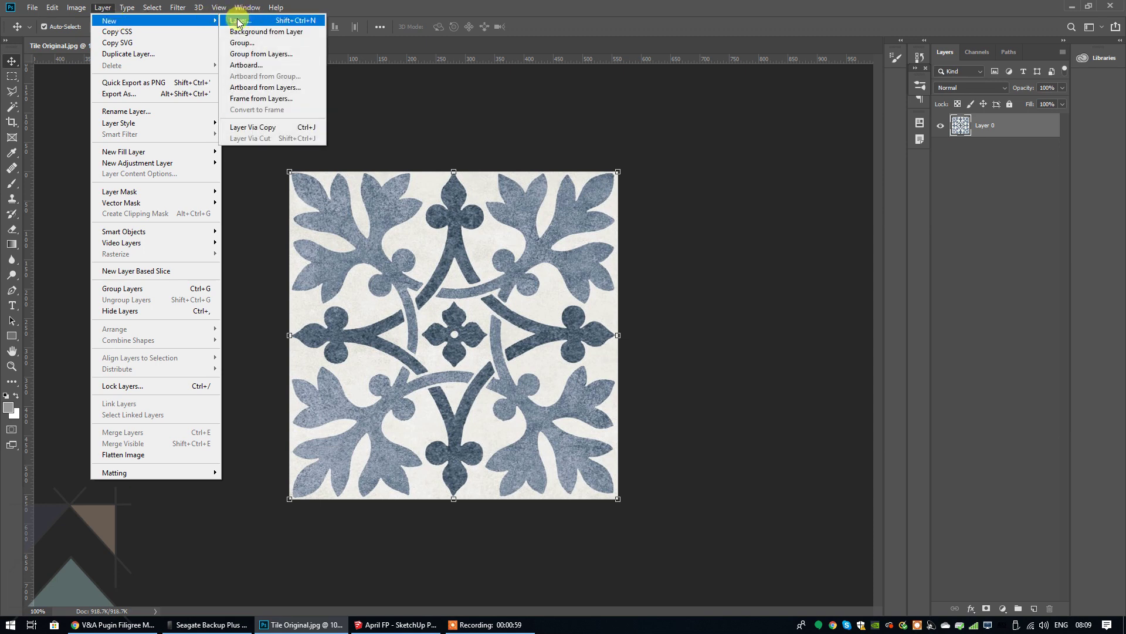
click(241, 21)
click(657, 181)
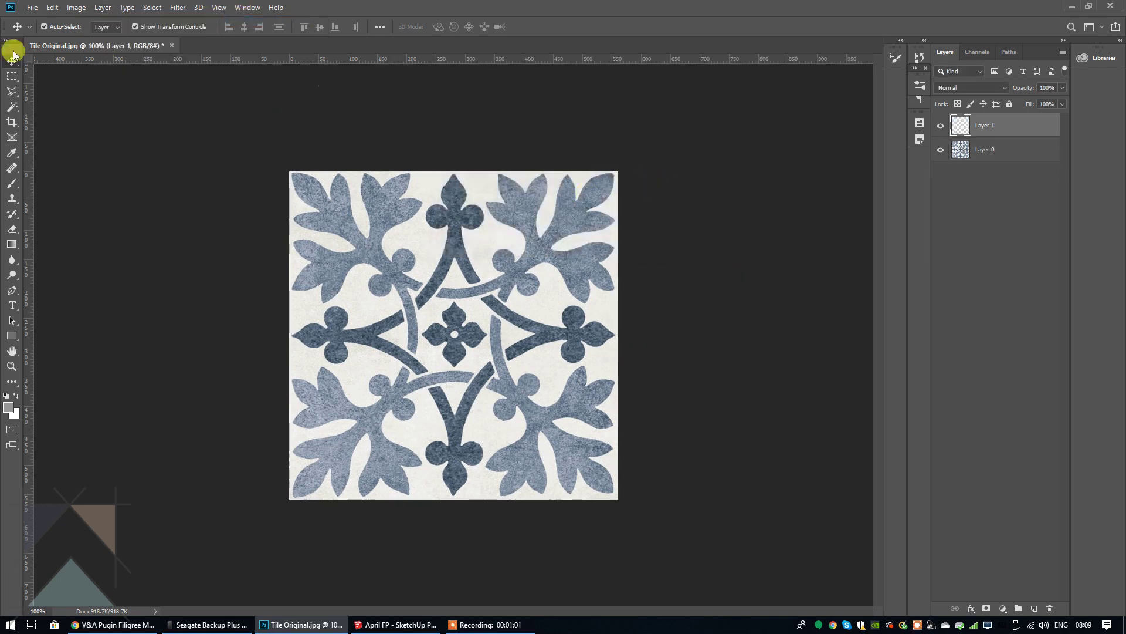
- Fill Layer 1 with solid white
click(51, 8)
click(71, 189)
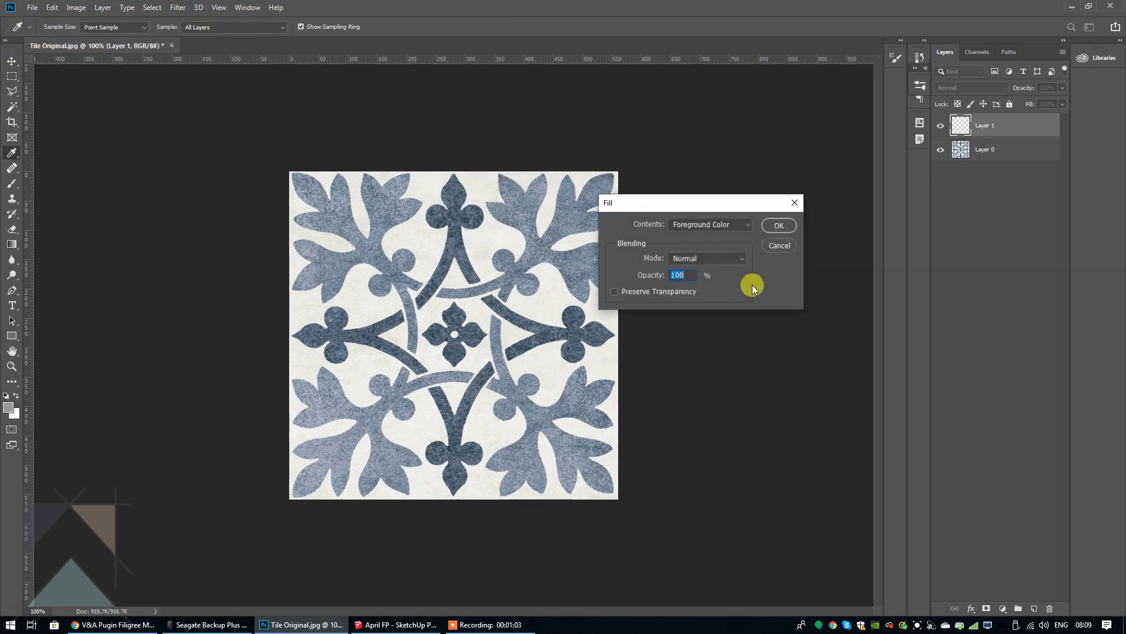
click(741, 229)
click(695, 332)
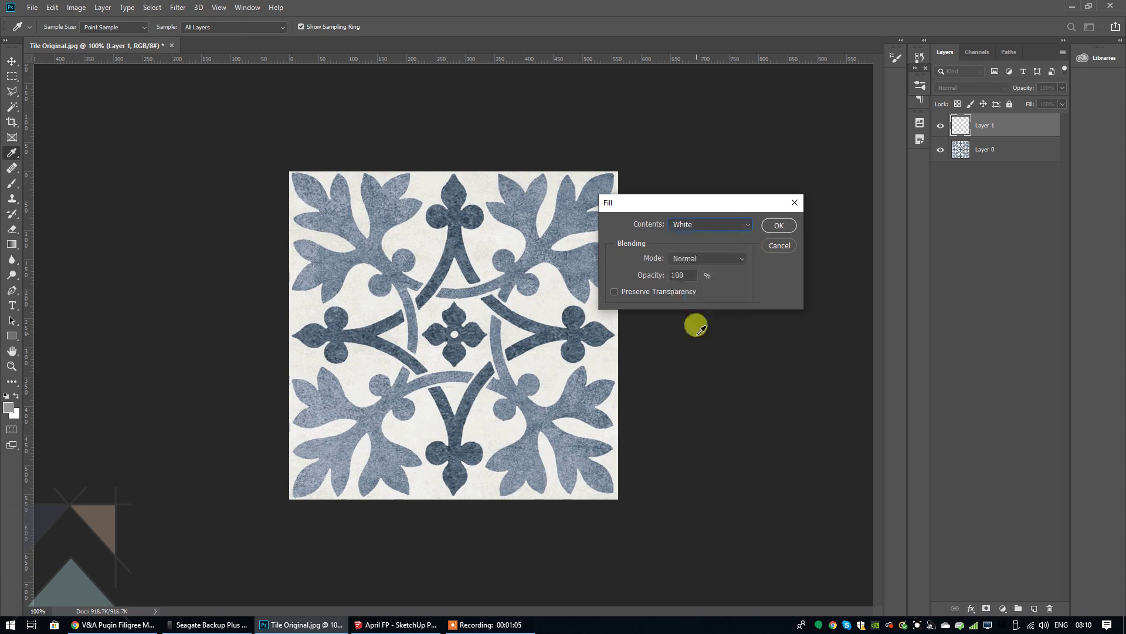
click(775, 229)
key(v)
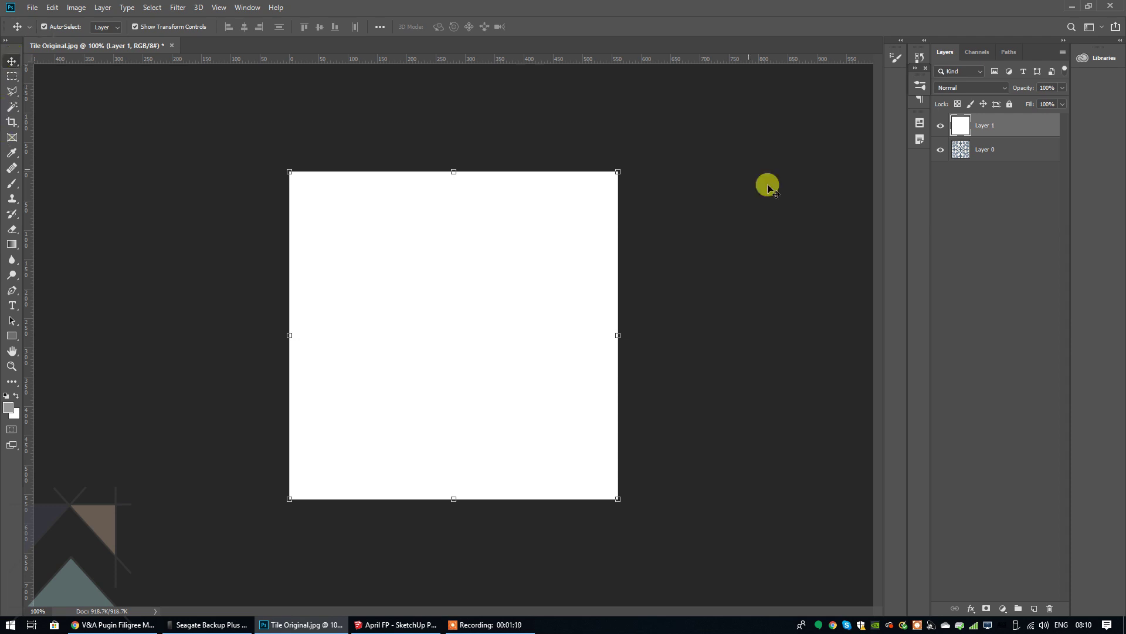
click(985, 126)
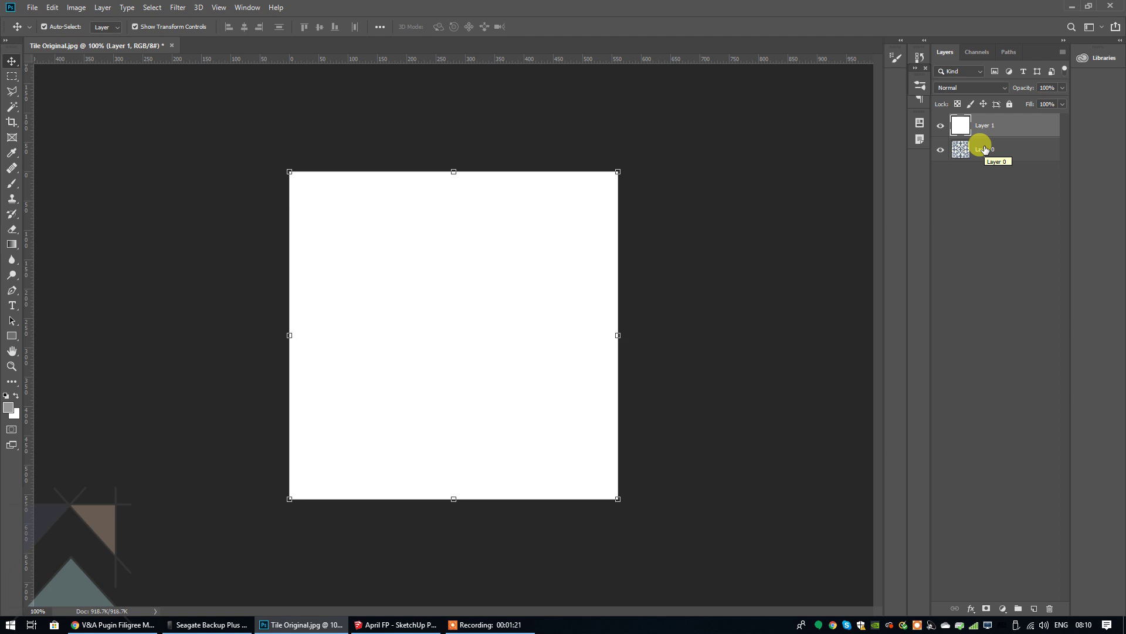
- Move the white Layer 1 below Layer 0, then reselect Layer 1
drag(983, 125, 986, 155)
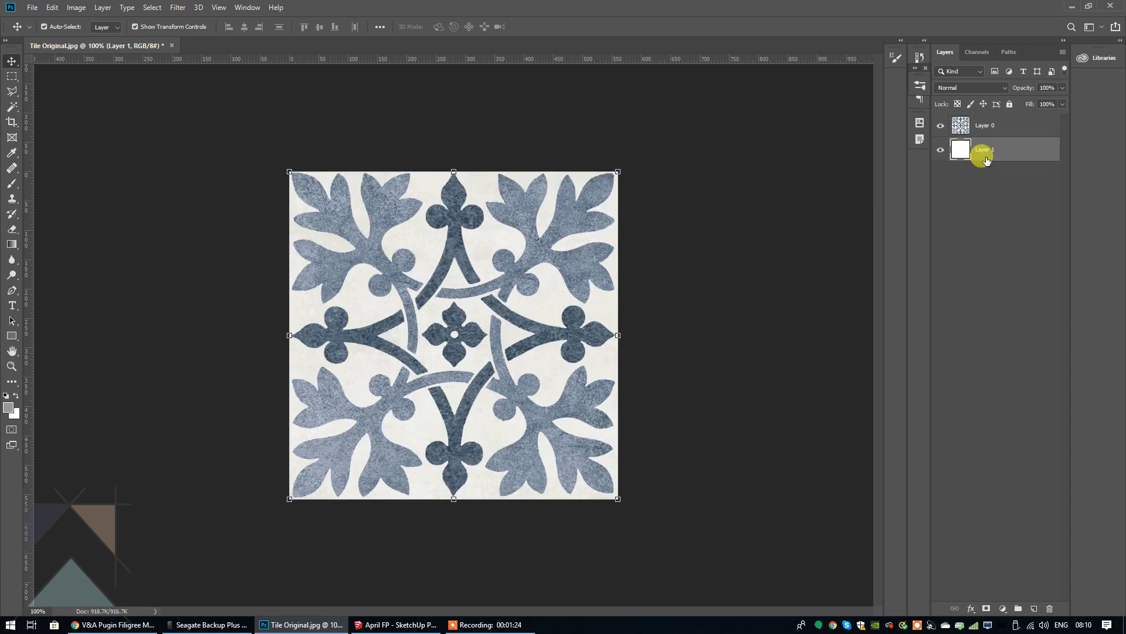
click(970, 125)
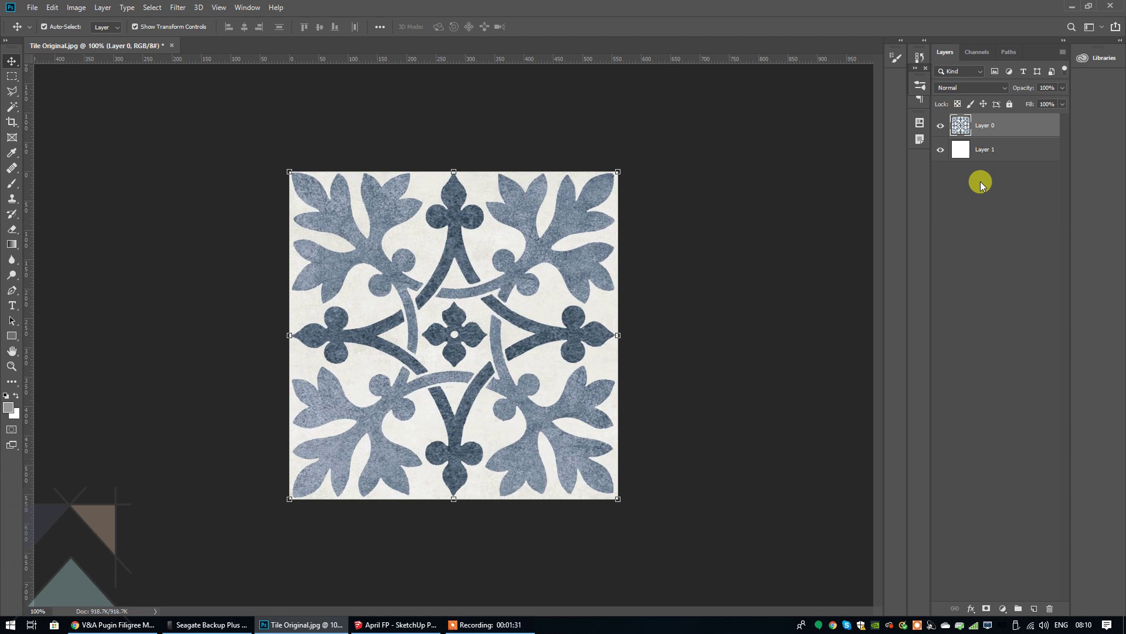
click(981, 146)
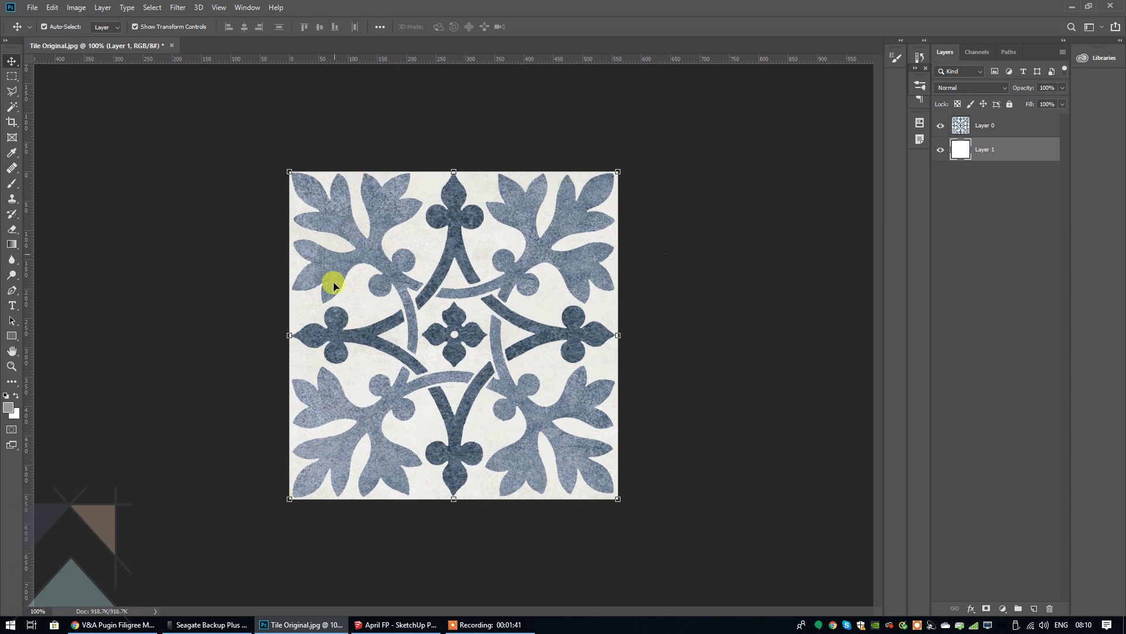
- Enter a new canvas size of 571 × 569 pixels
click(76, 8)
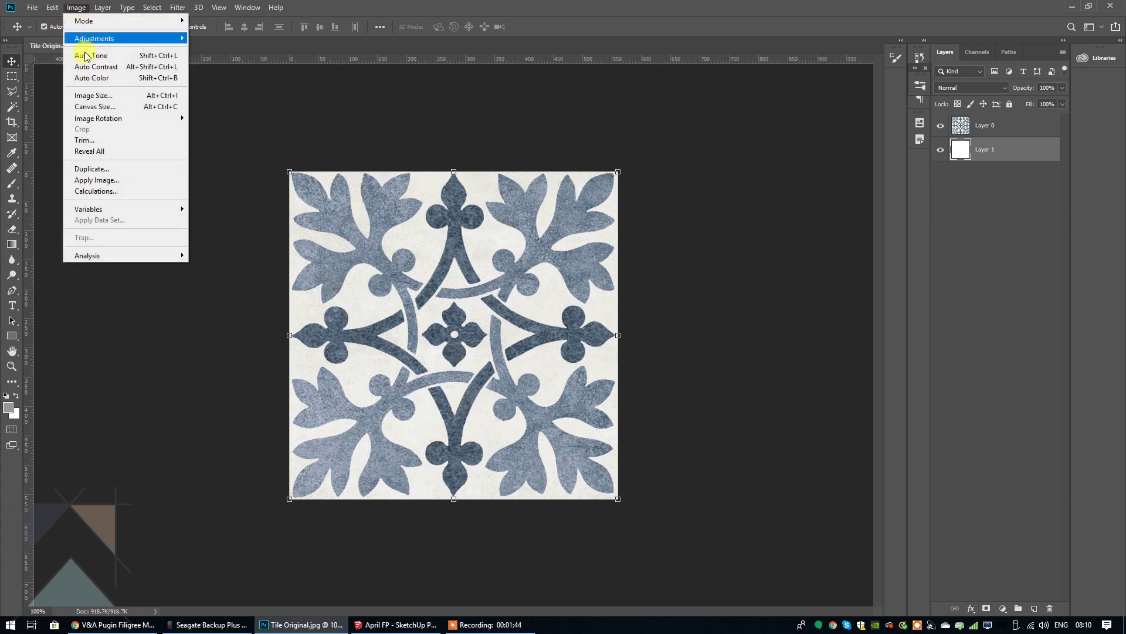
click(87, 108)
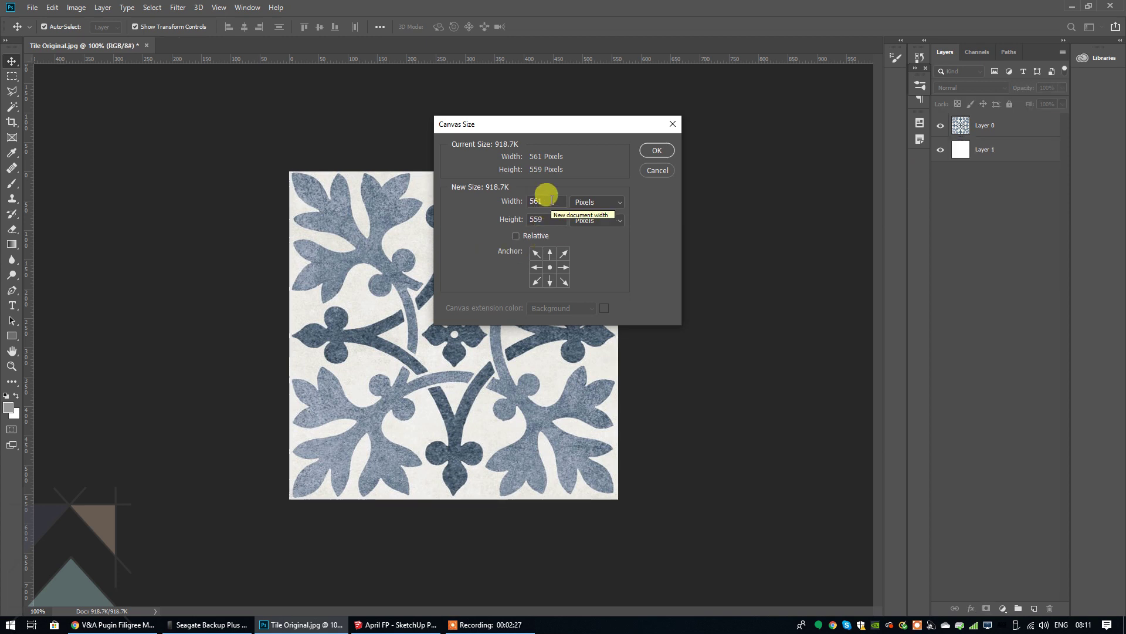
text(571)
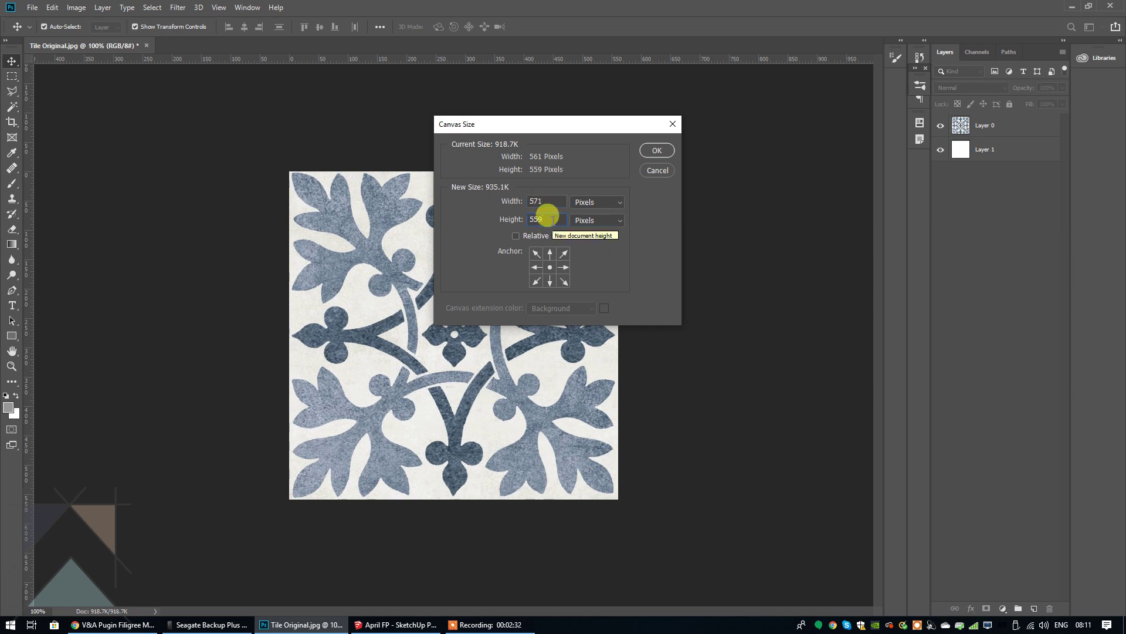
text(569)
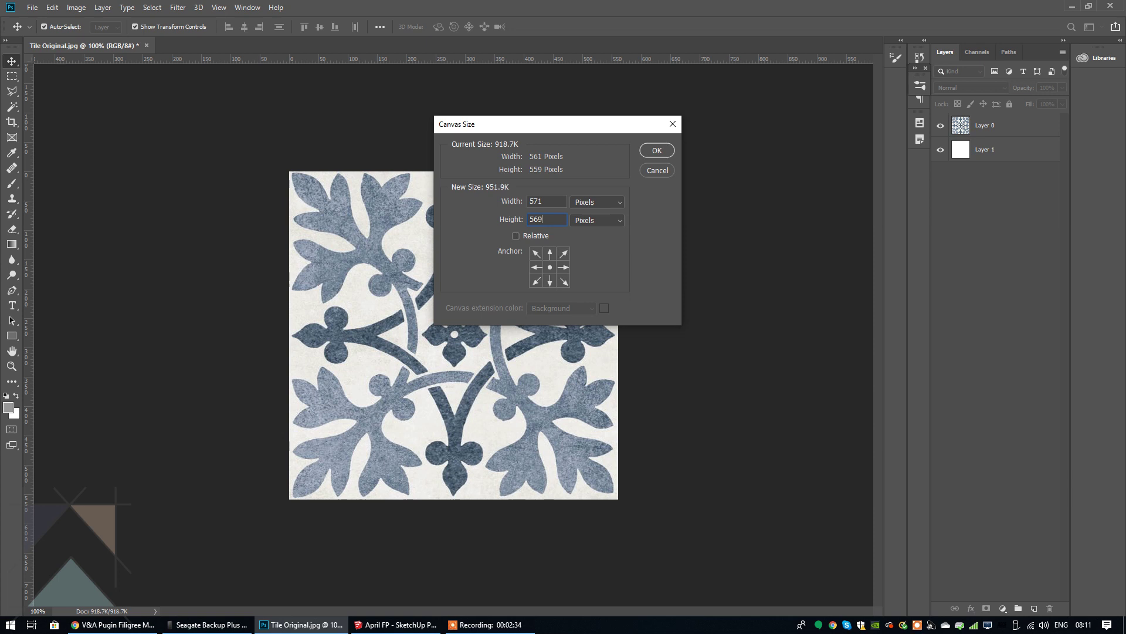
- Apply the 571 × 569 canvas, hide Layer 0, and fill Layer 1 with white
click(654, 151)
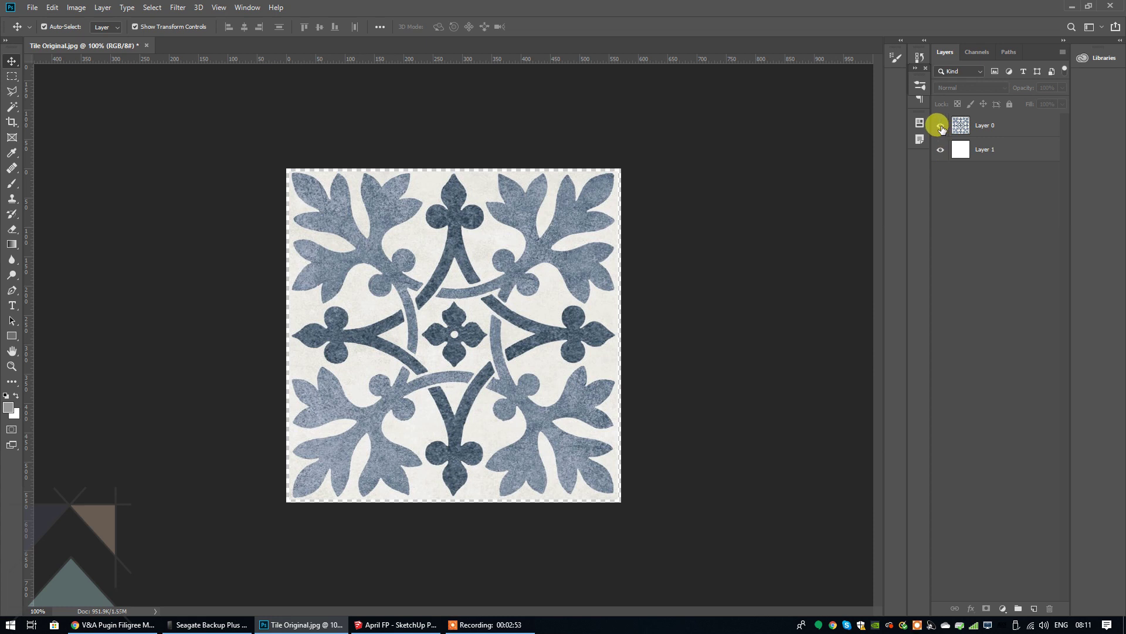
click(940, 126)
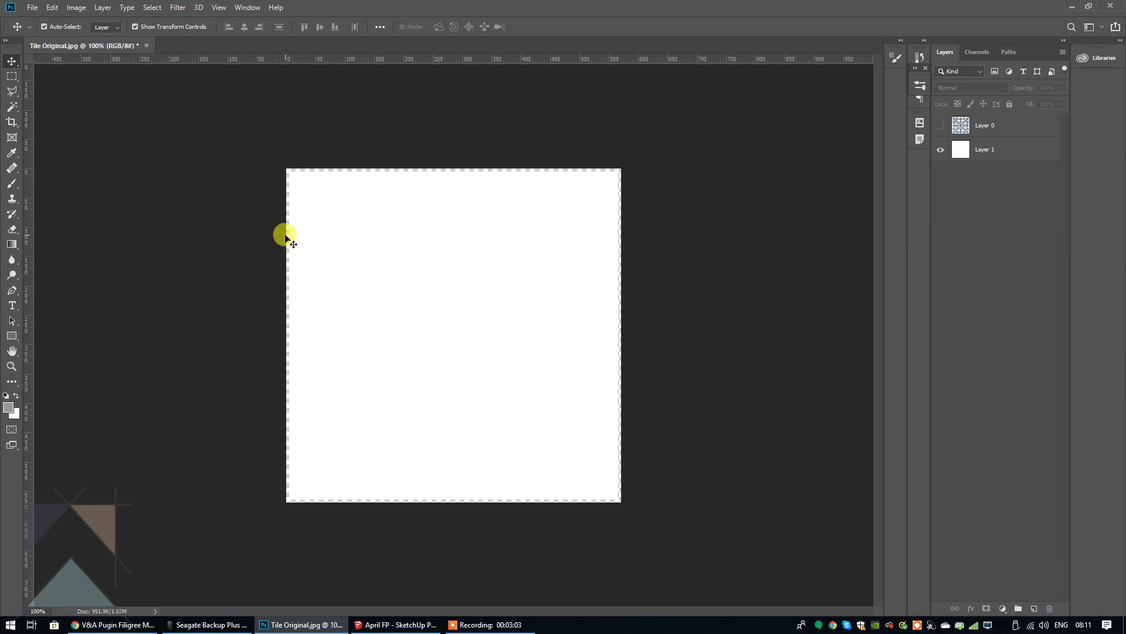
click(1002, 159)
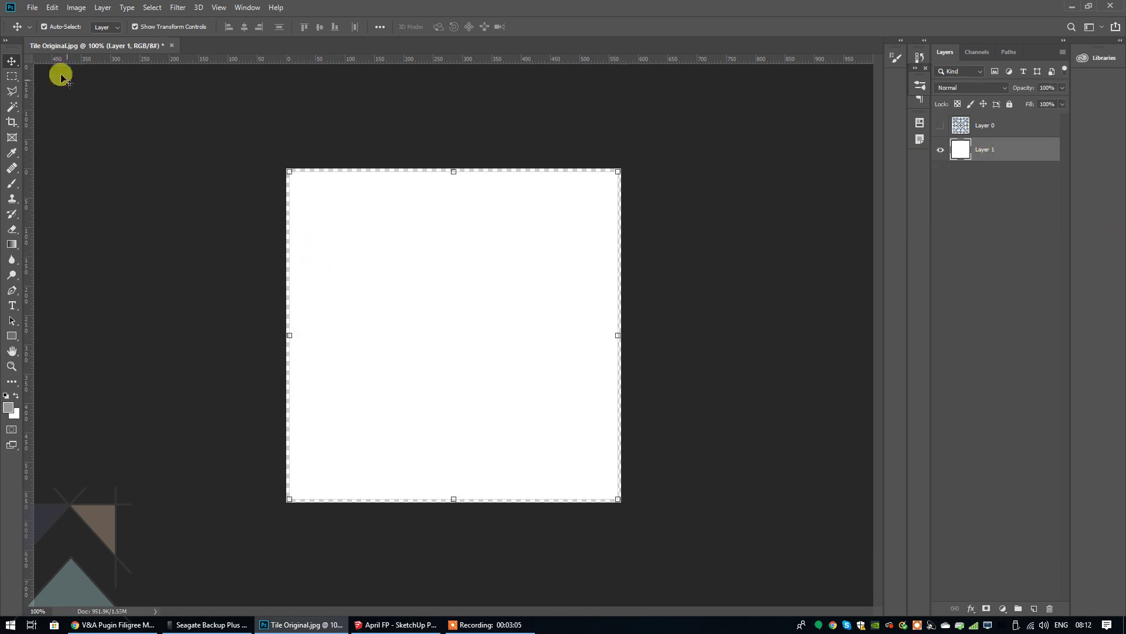
click(52, 7)
click(64, 191)
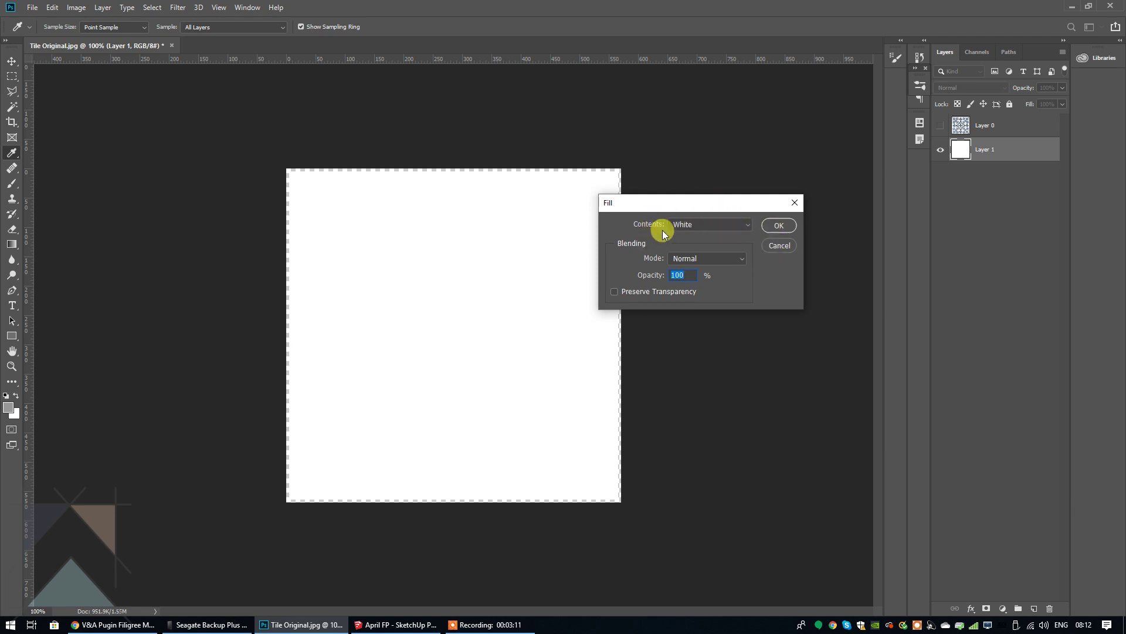
click(779, 226)
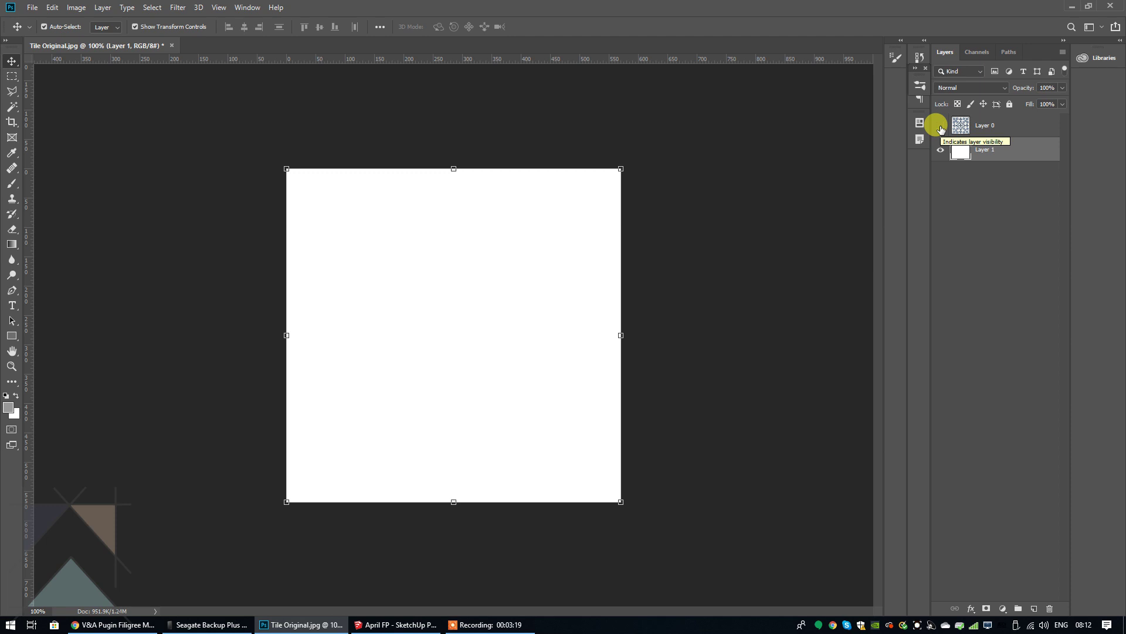
- Make the tile layer visible again and reselect Layer 1 beneath it
click(941, 125)
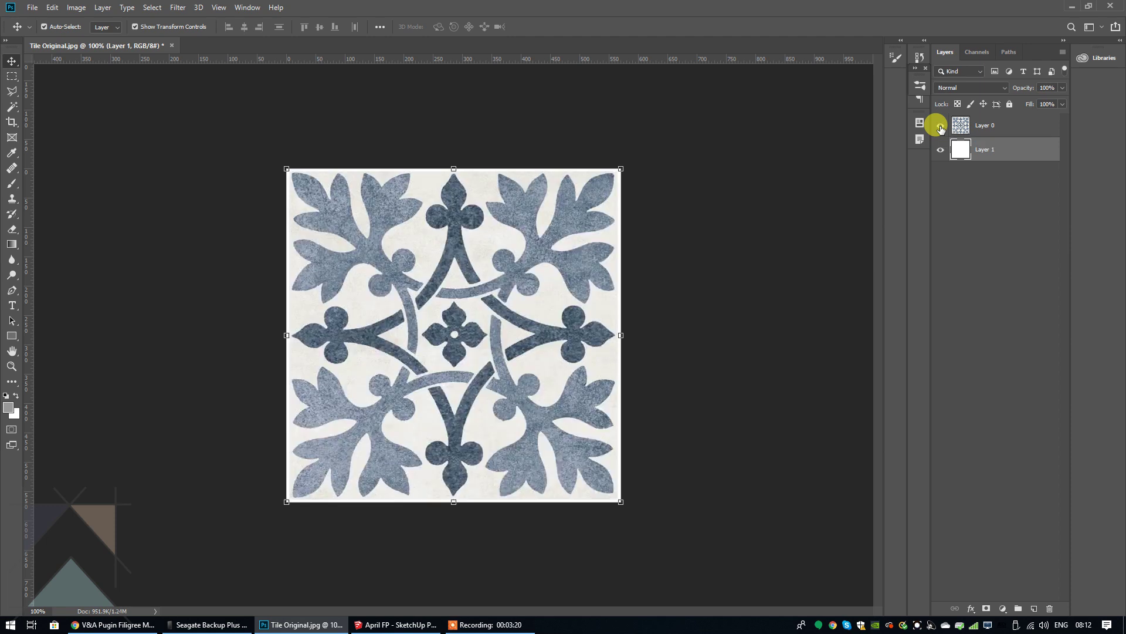
click(13, 28)
click(732, 365)
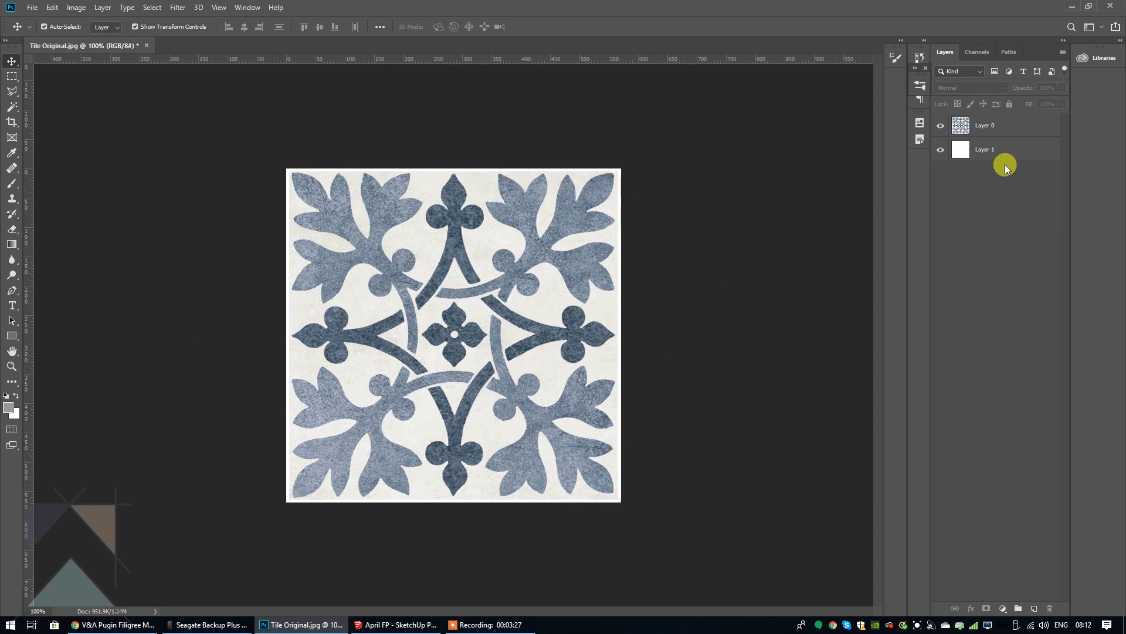
click(984, 149)
click(51, 7)
- Fill Layer 1 with the grey foreground colour to form a grout border
click(79, 189)
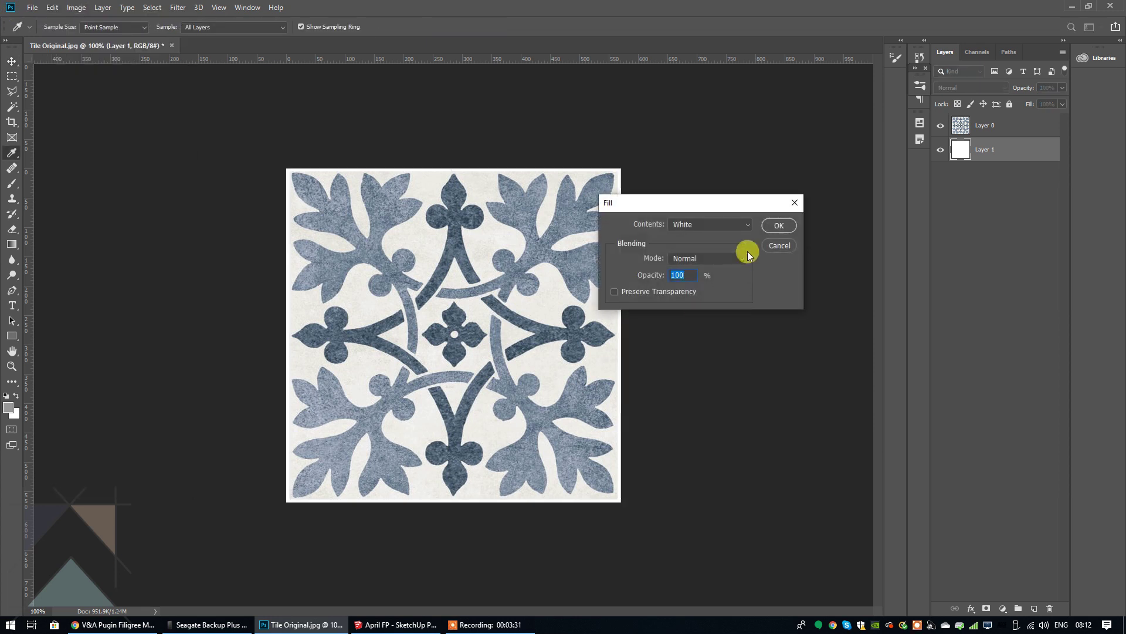
click(748, 224)
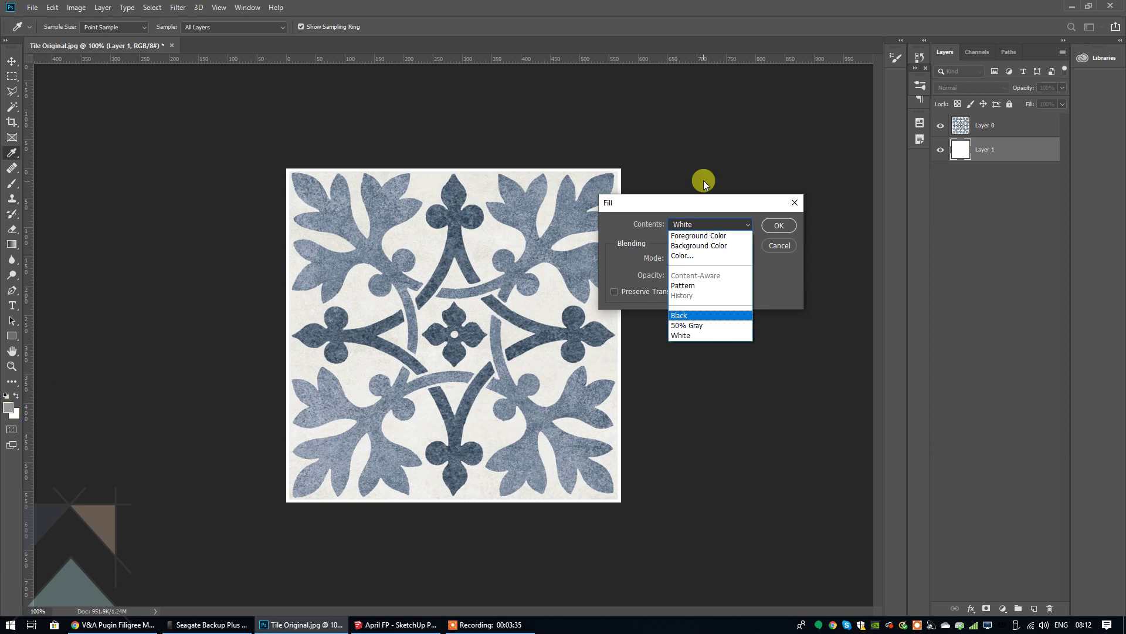
click(702, 237)
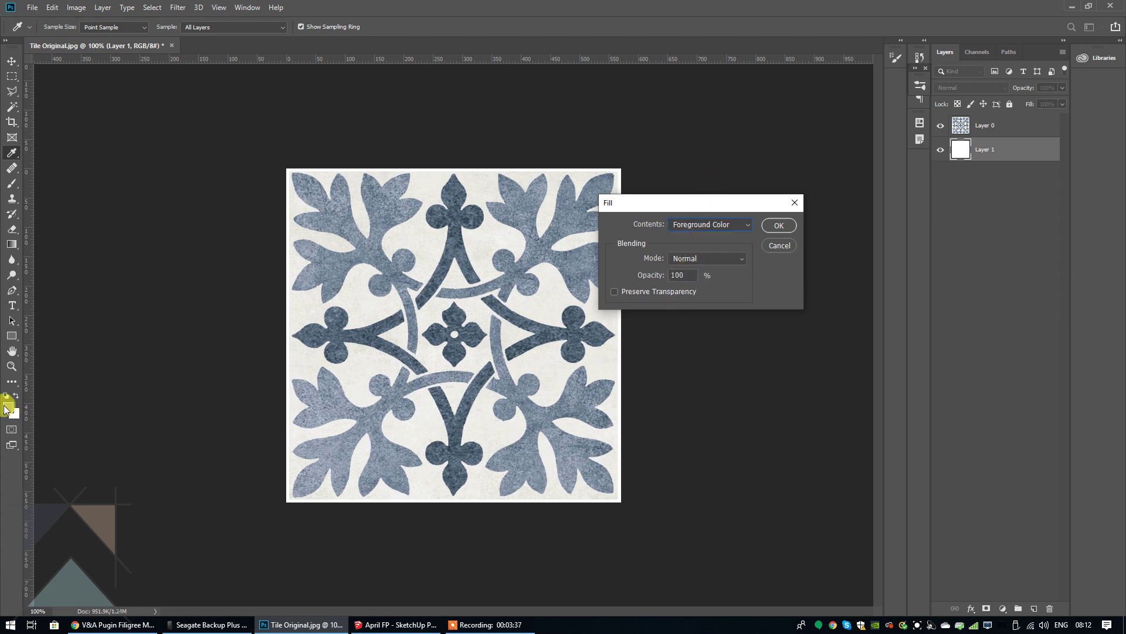
click(779, 226)
key(v)
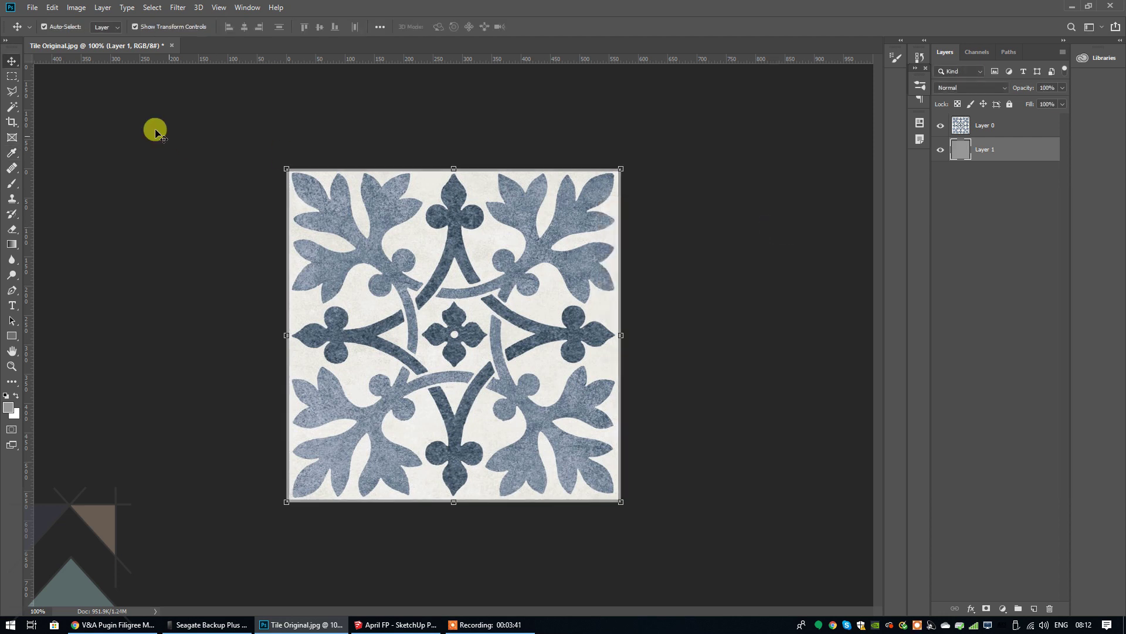
click(446, 130)
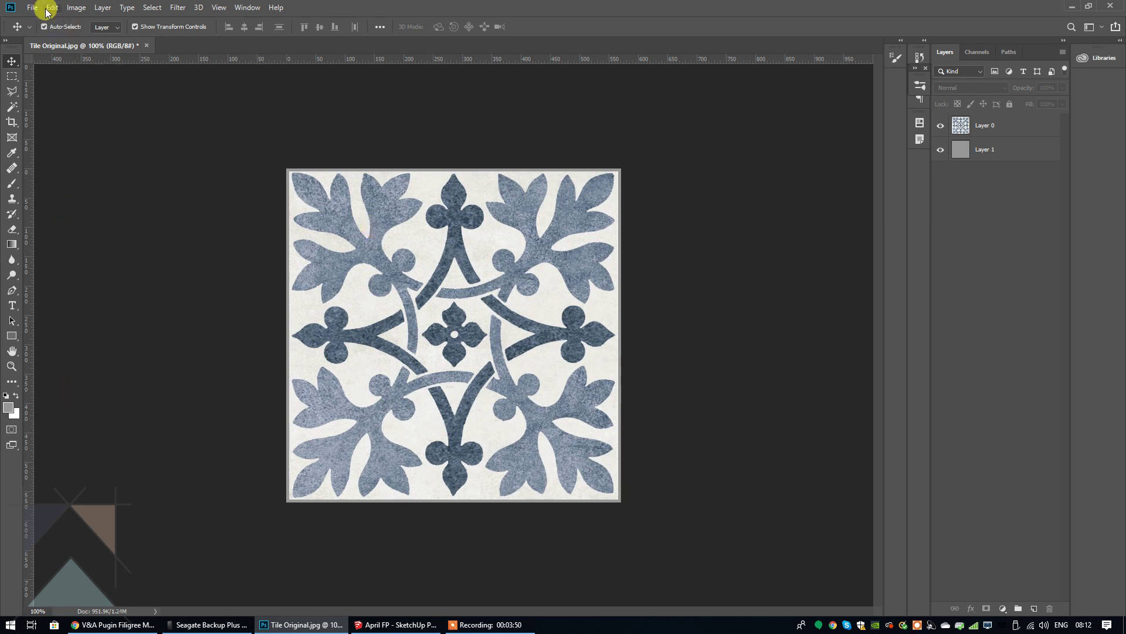
click(988, 150)
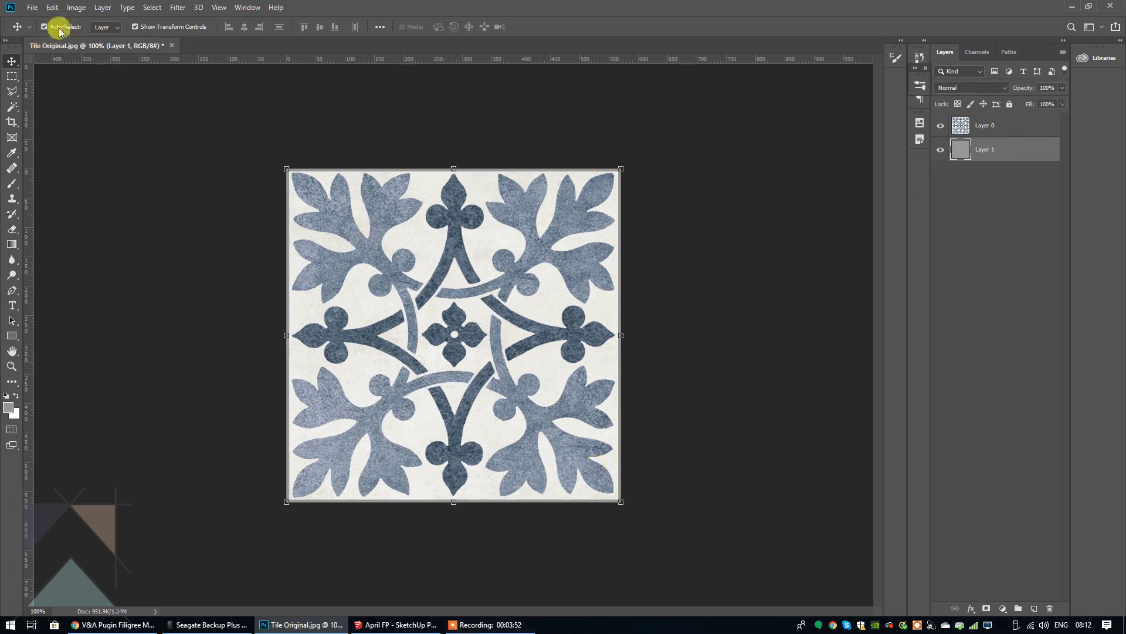
click(50, 8)
click(70, 188)
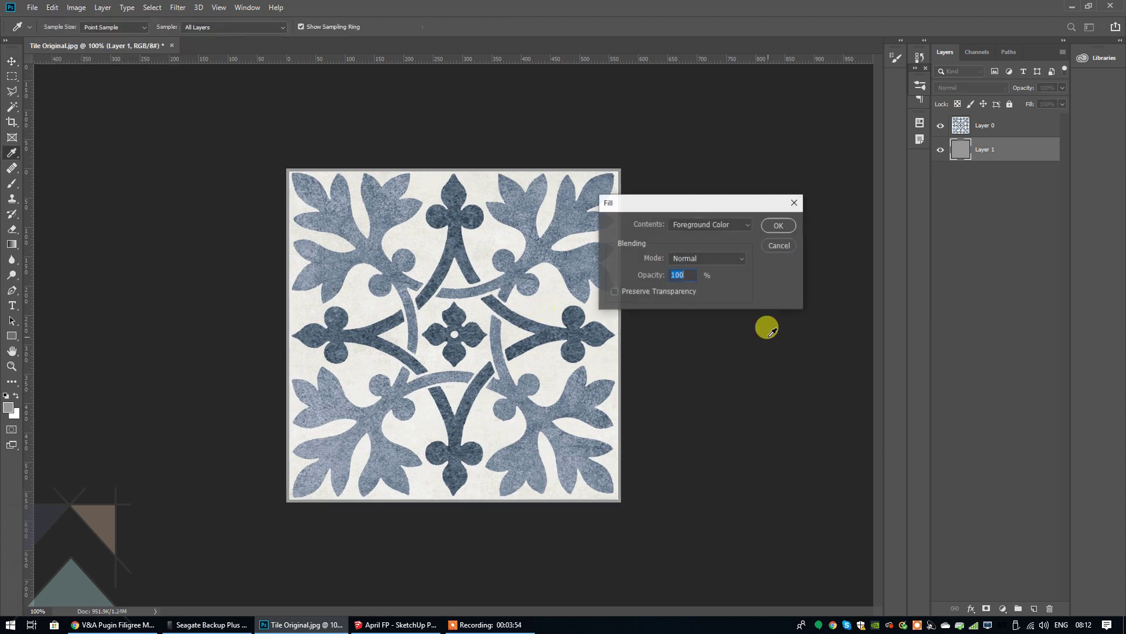
click(750, 225)
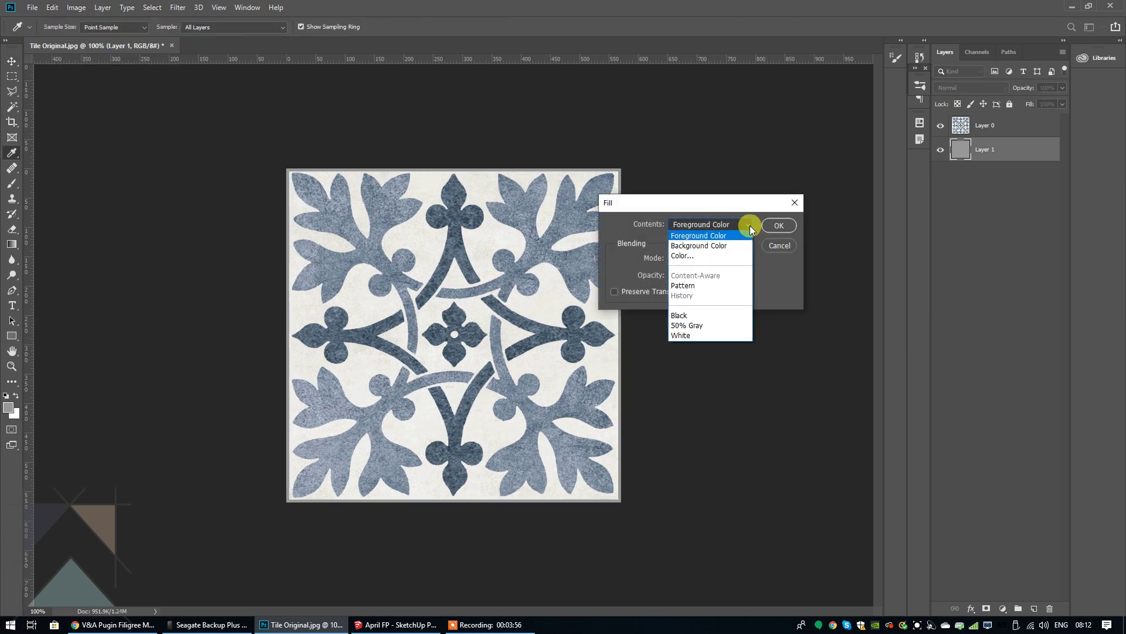
click(681, 256)
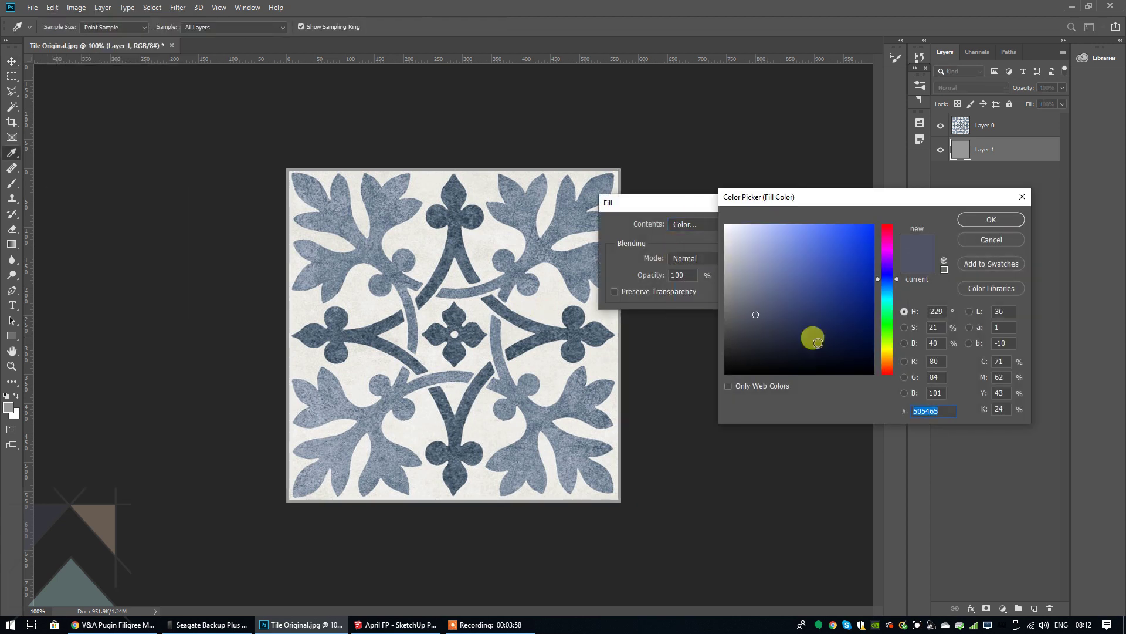
click(966, 241)
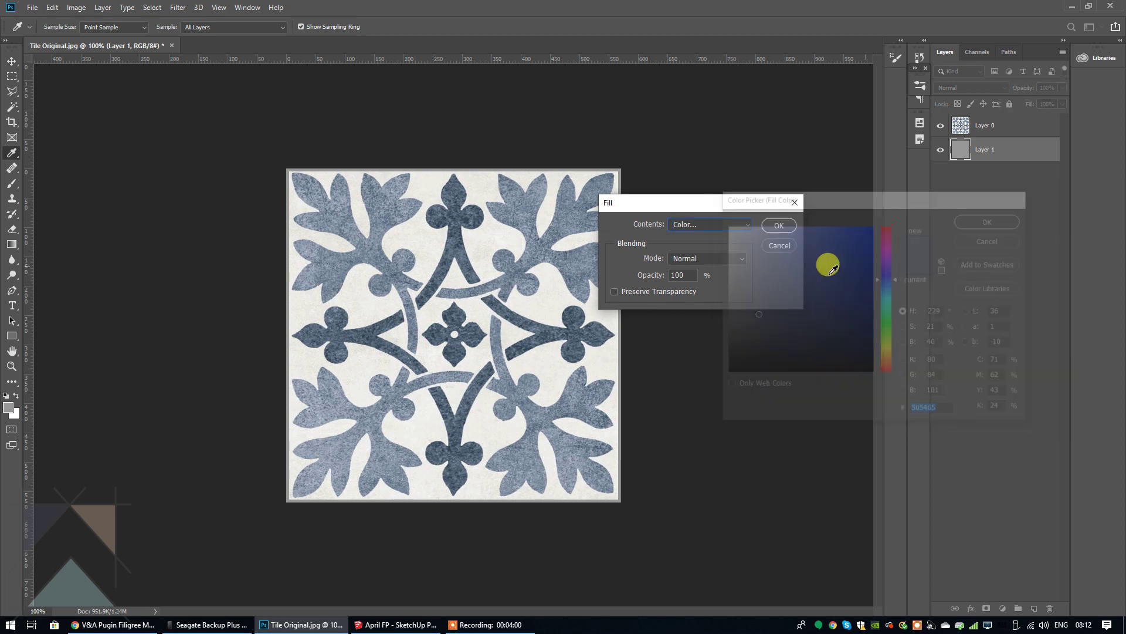
click(776, 246)
key(v)
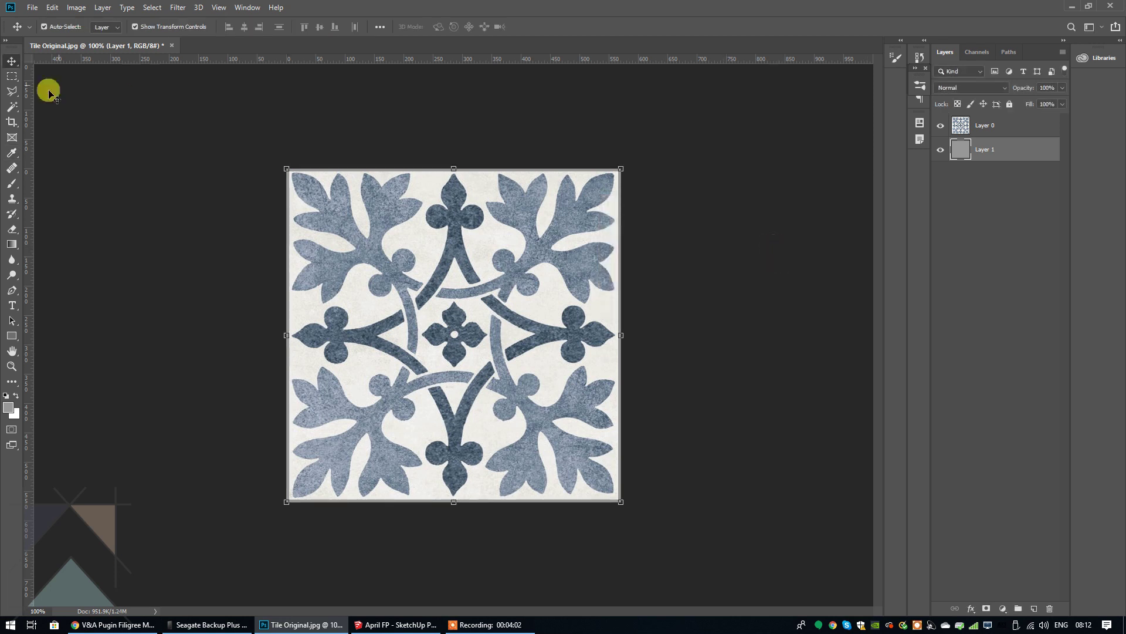
click(126, 139)
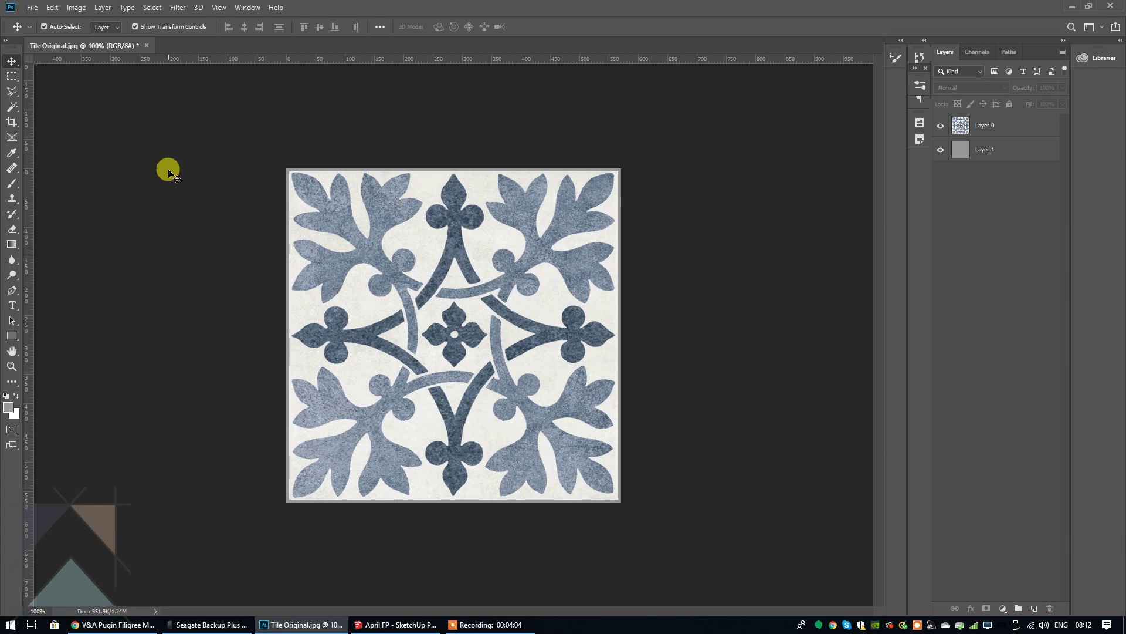
- Save the bordered tile as a JPEG named Tile With Grout
click(32, 8)
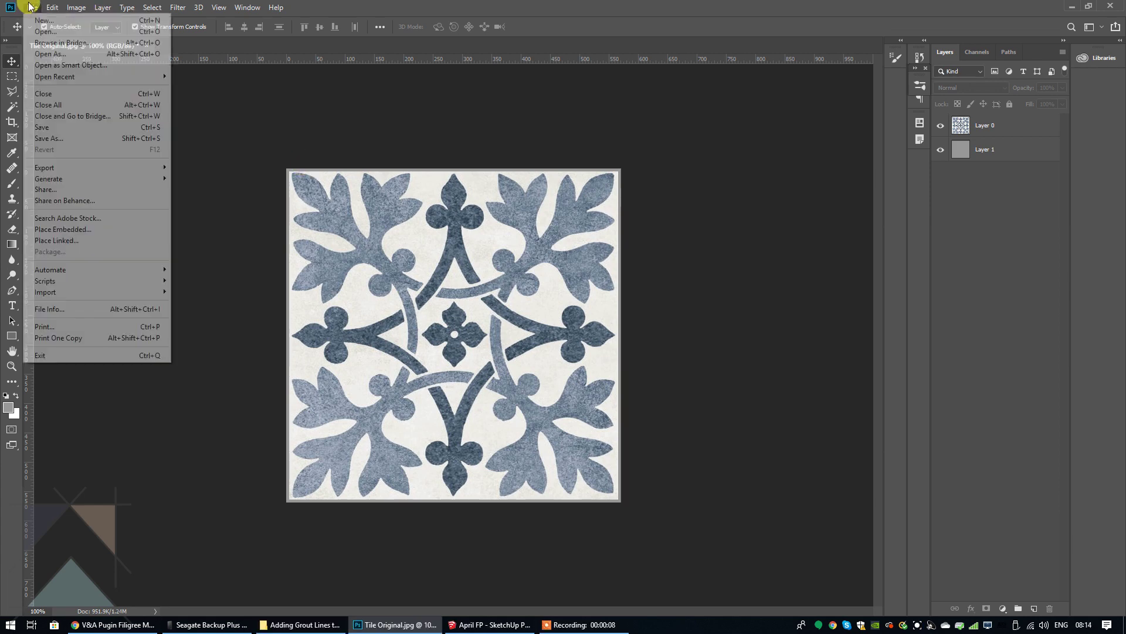
click(52, 138)
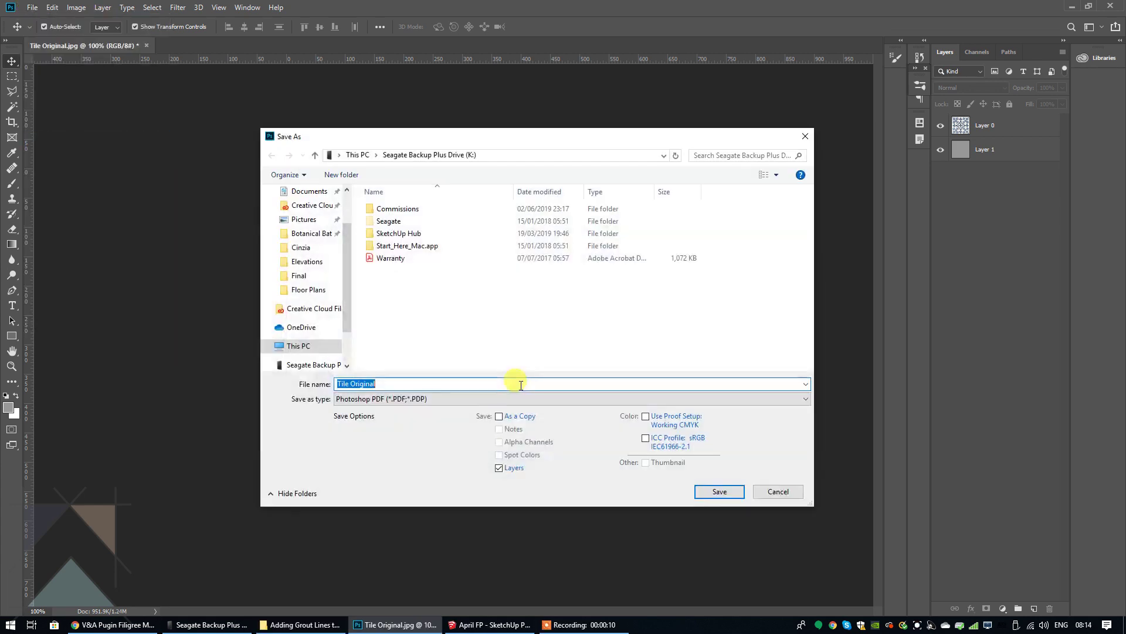
key(BackSpace)
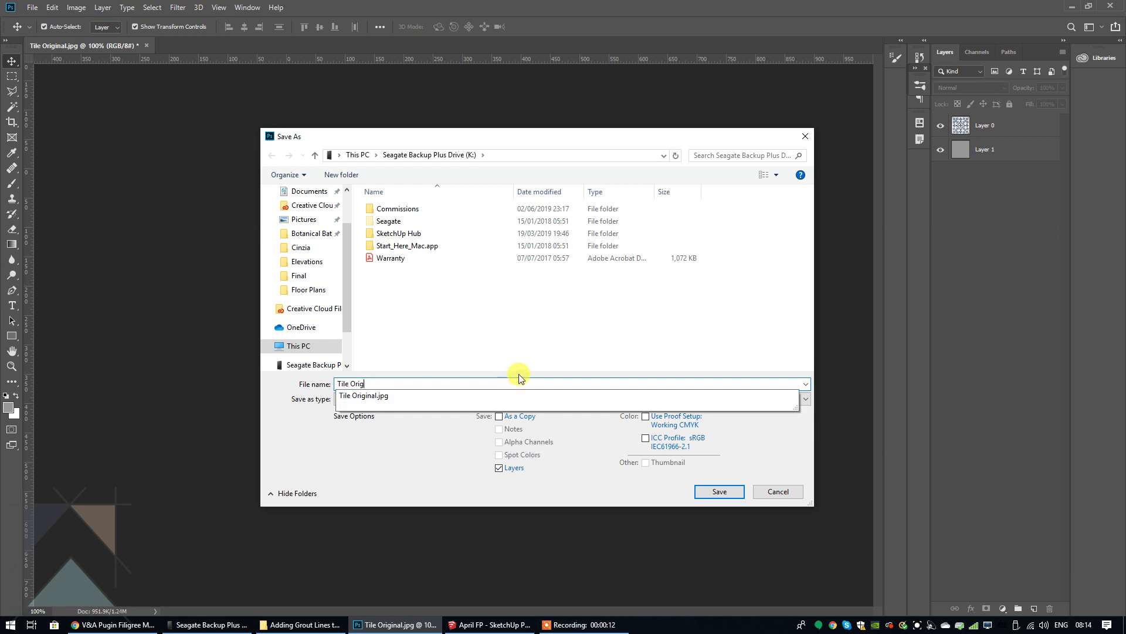
text(W)
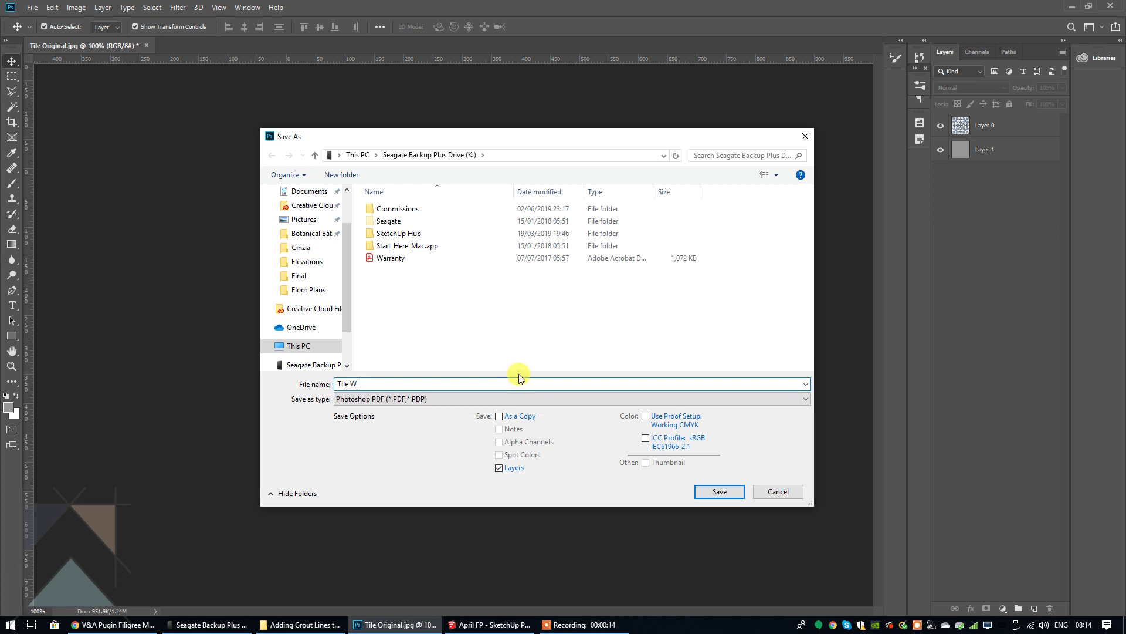
text(ith Grout)
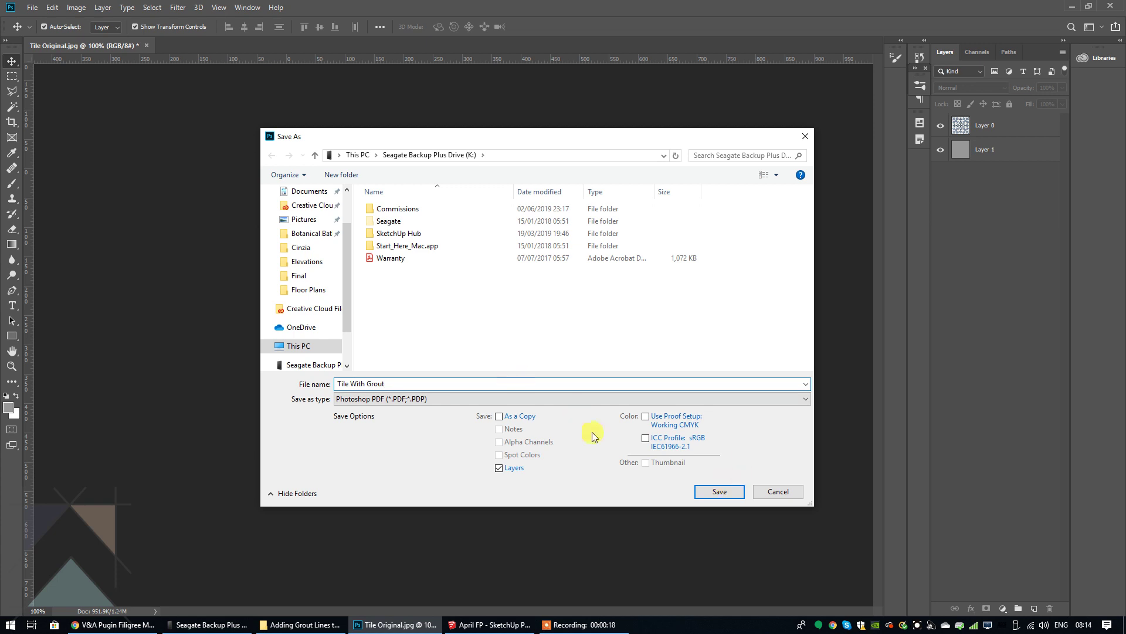
click(552, 401)
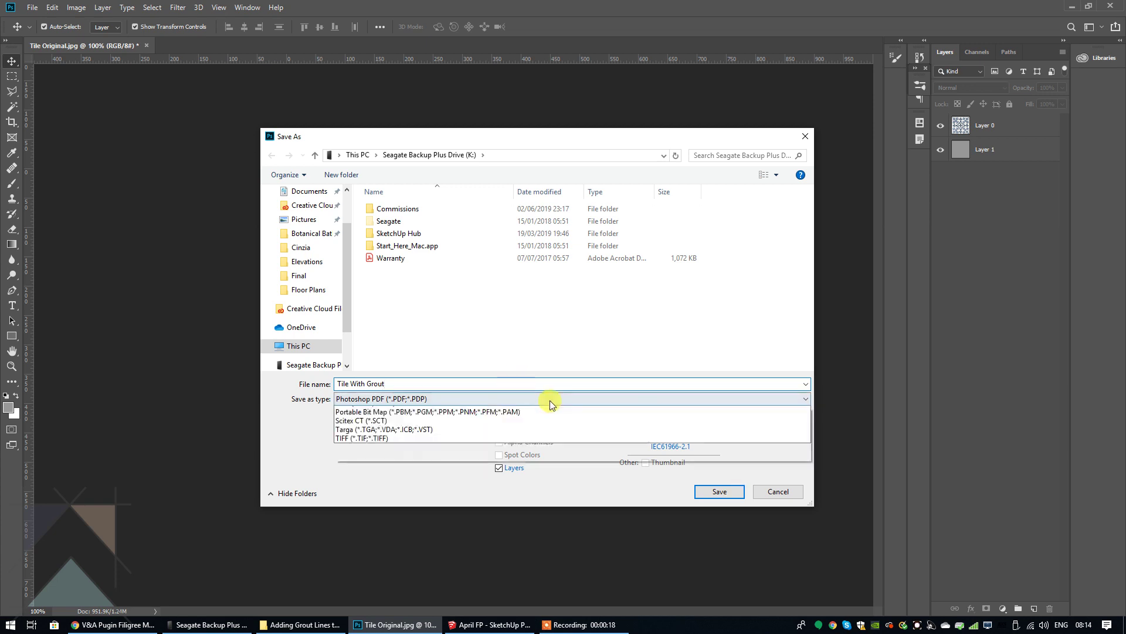
click(466, 493)
click(722, 492)
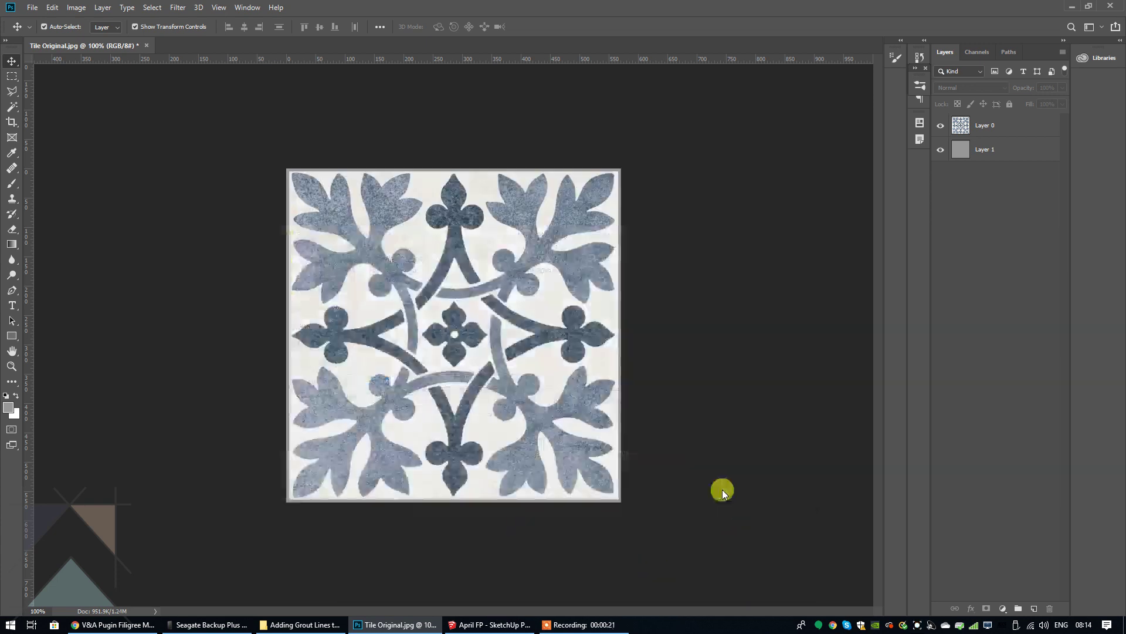
click(628, 156)
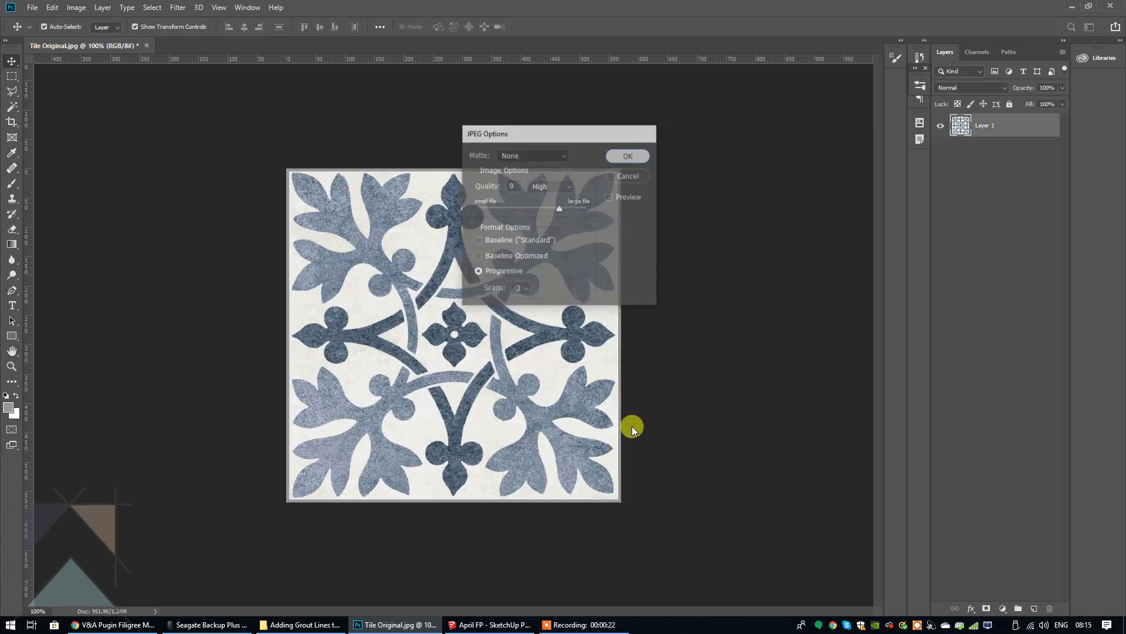
click(516, 623)
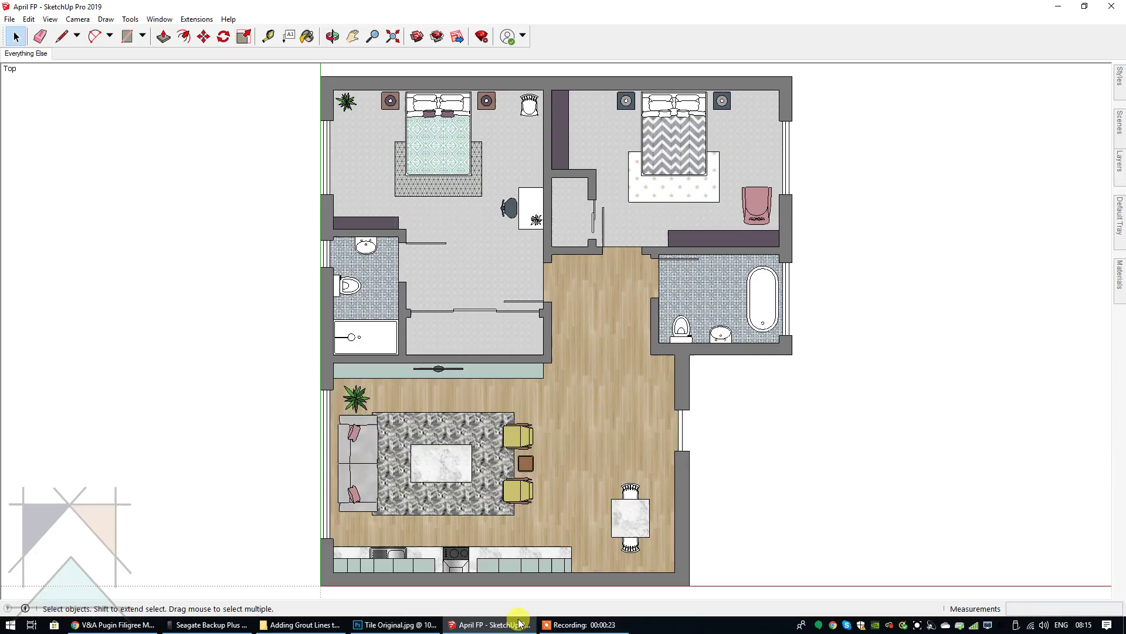
- Swap the floor material's texture image for Tile With Grout
click(1115, 278)
click(1095, 67)
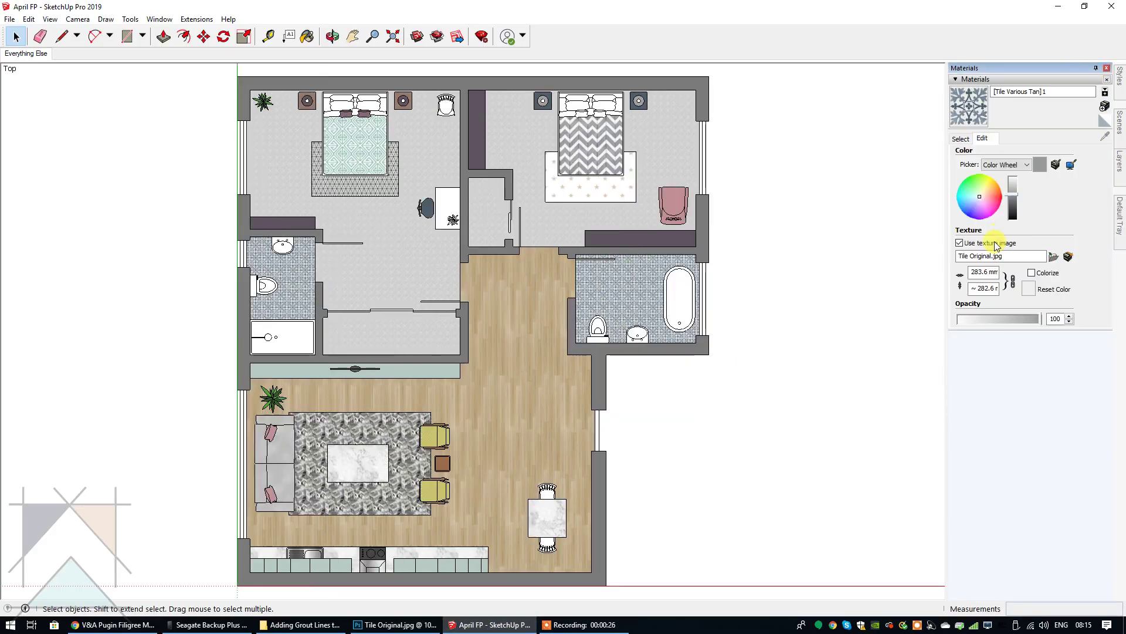
click(961, 244)
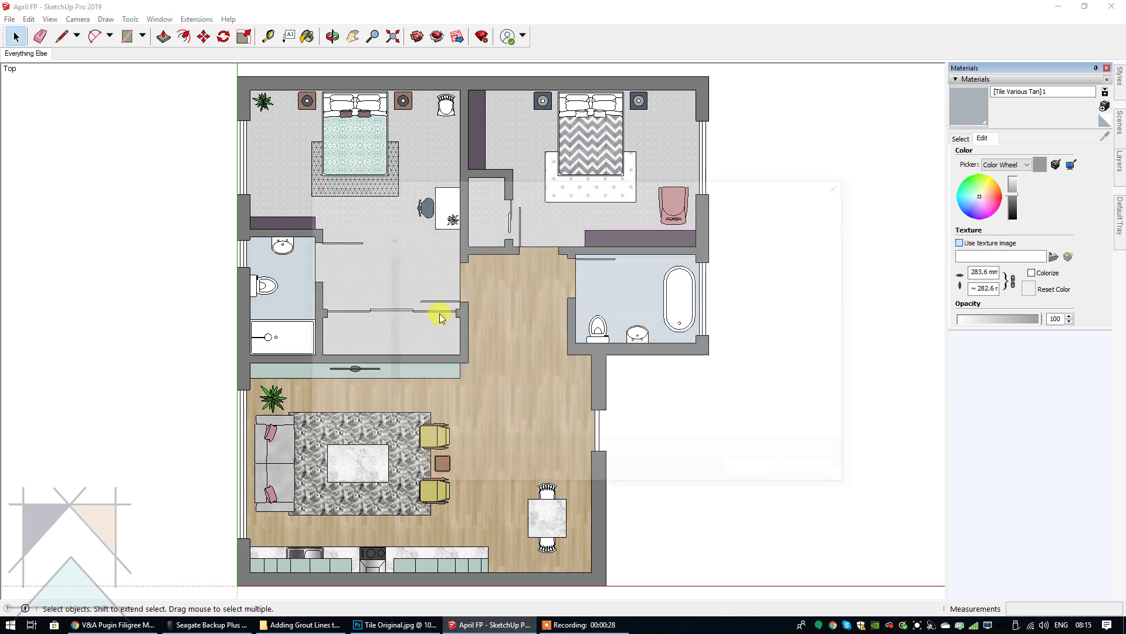
click(460, 329)
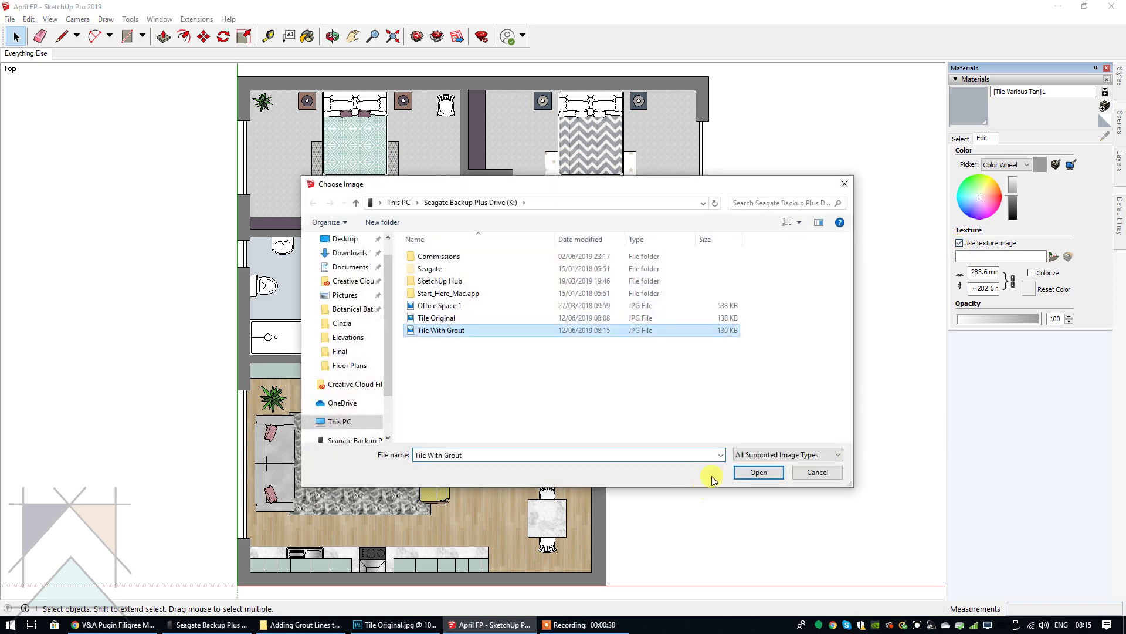
click(742, 472)
scroll(640, 296, up, 5)
- Zoom in on the bathroom floor to inspect the grey grout between blue floral tiles
scroll(641, 296, up, 2)
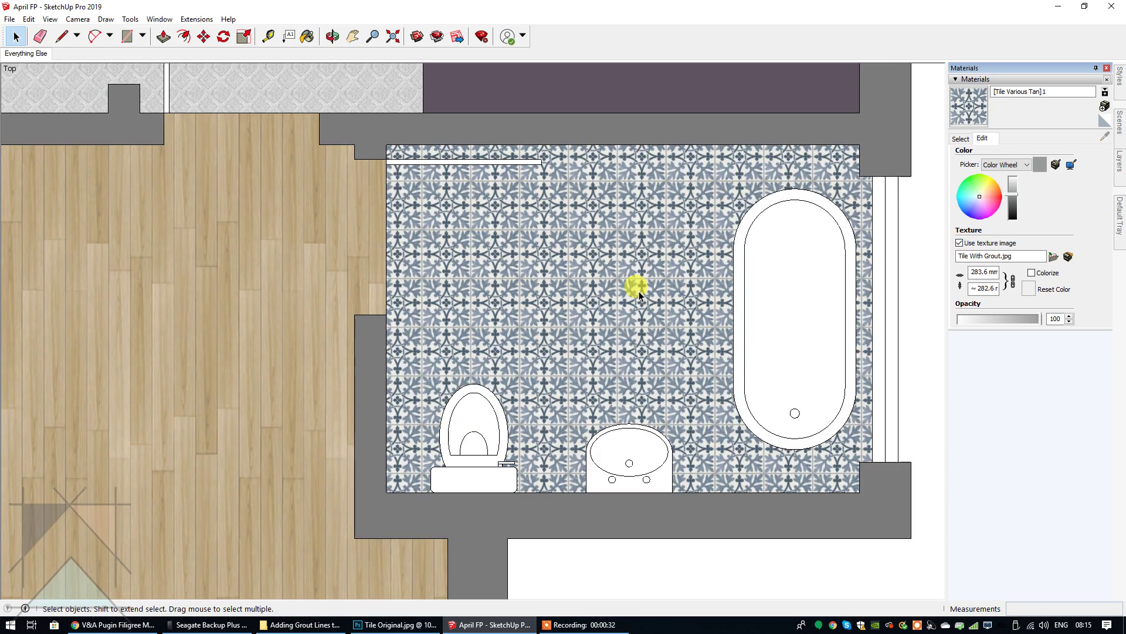
scroll(641, 297, up, 2)
scroll(640, 297, up, 2)
scroll(639, 293, up, 2)
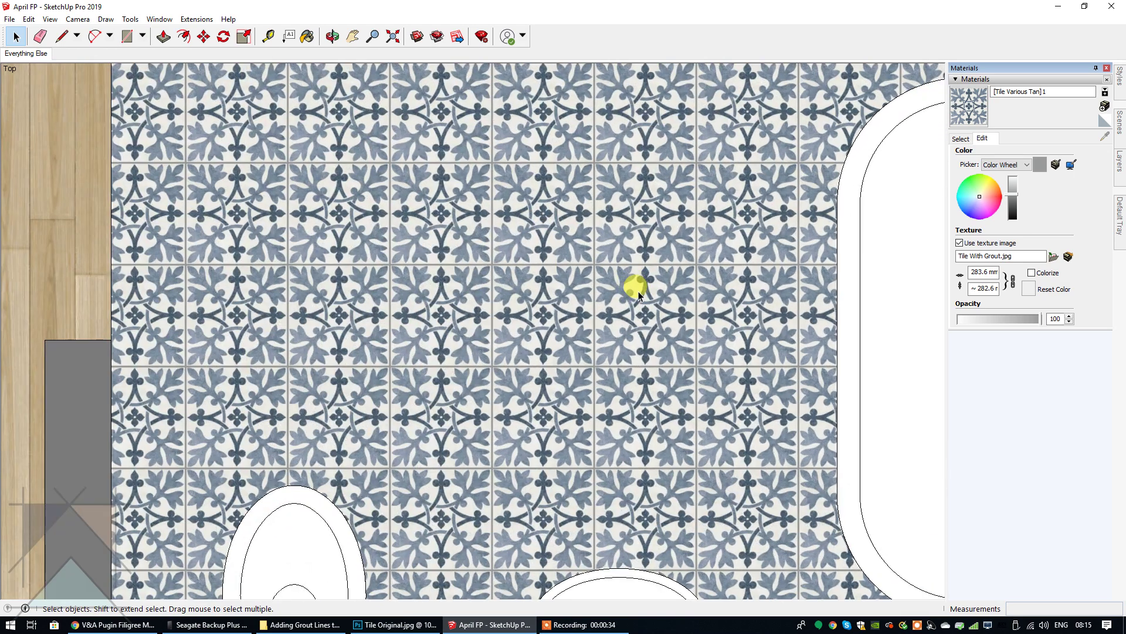
scroll(639, 294, up, 2)
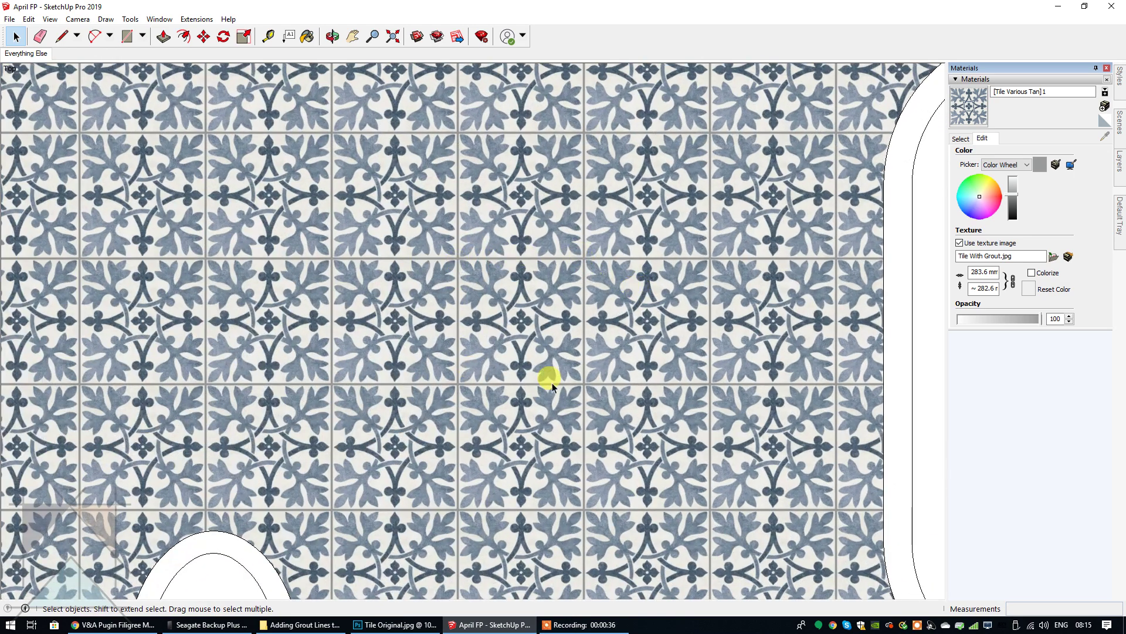